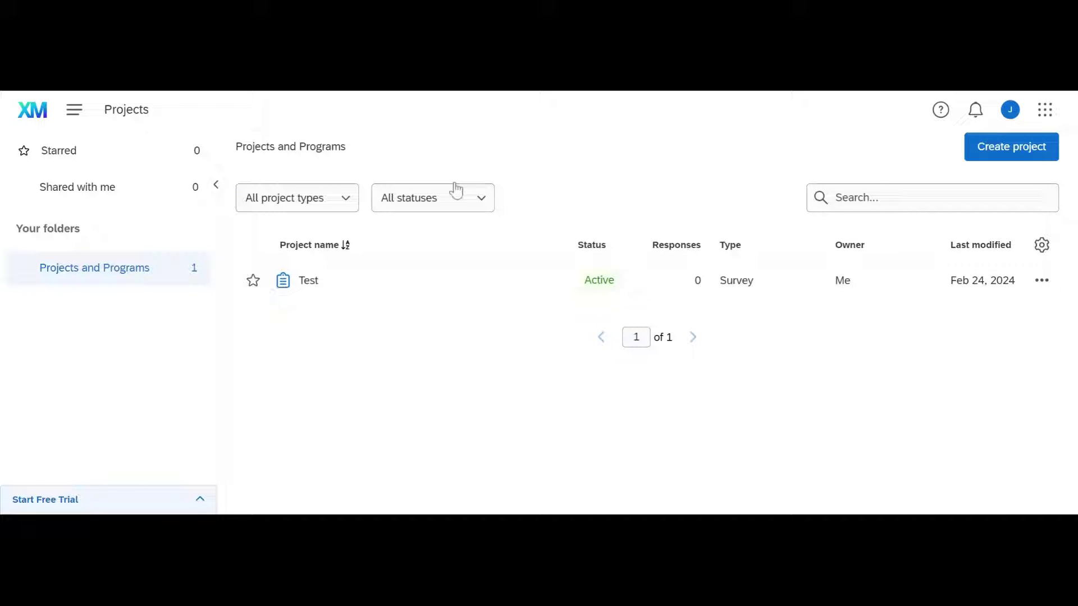
- Create a new empty contact list named 'test' in the Directory's Lists
click(76, 115)
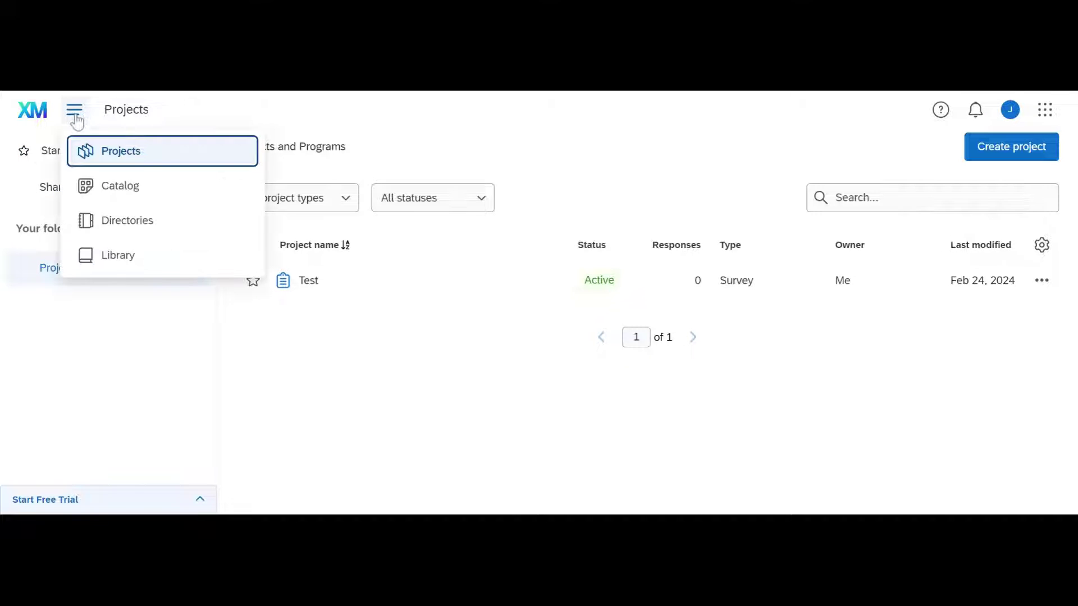
click(128, 224)
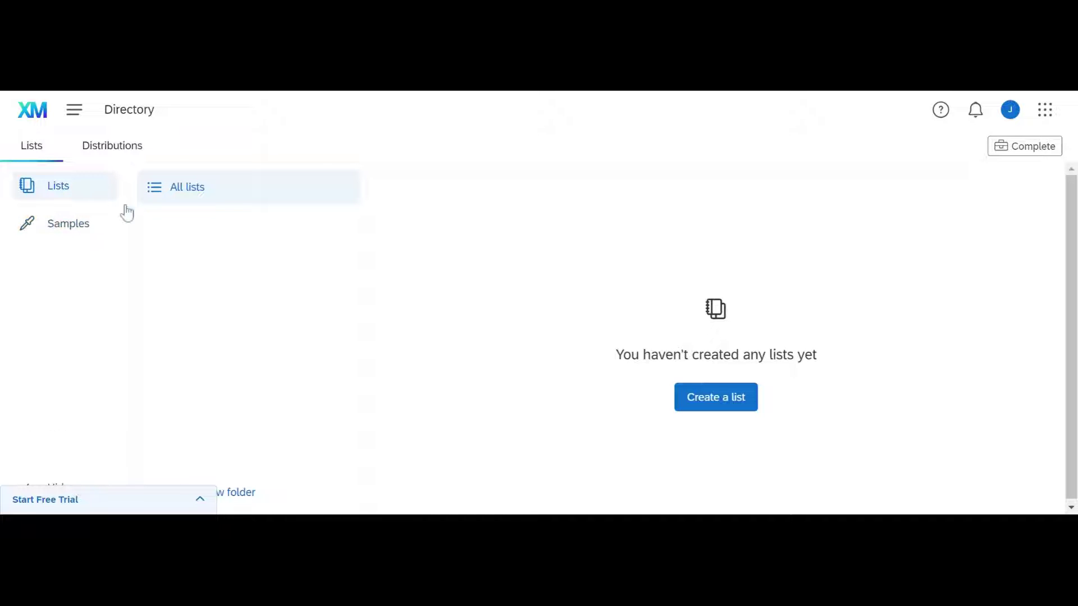
click(733, 406)
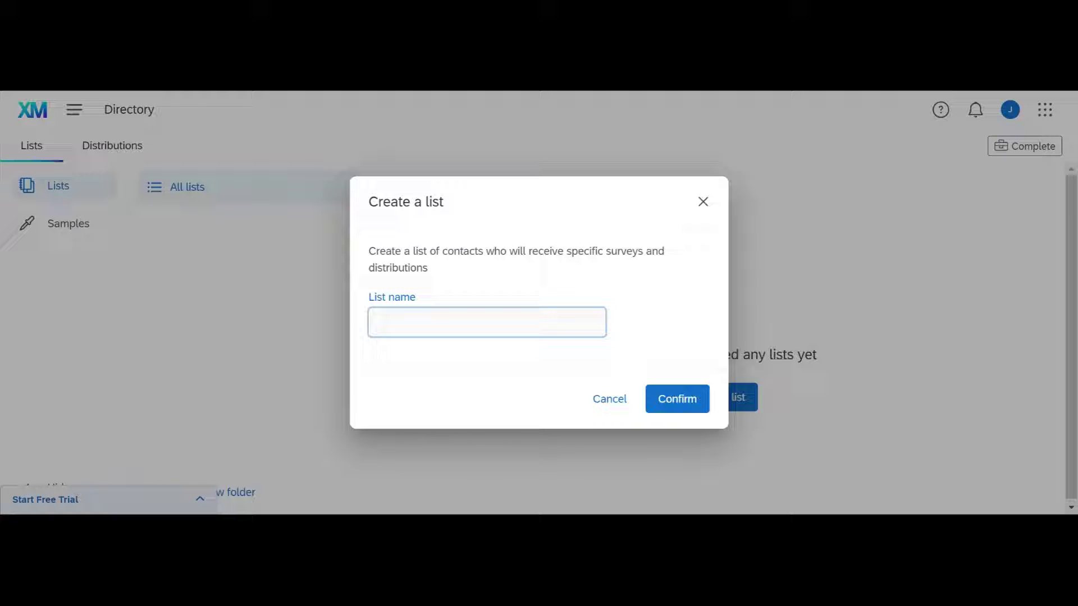
text(test)
click(668, 396)
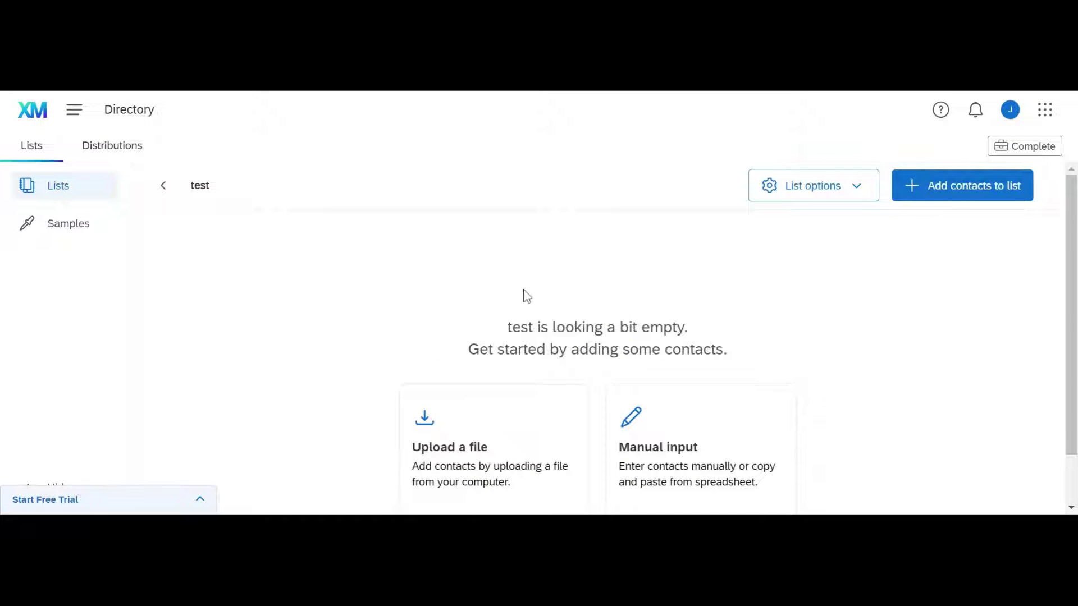
- Back out of manual contact entry and choose to add contacts by uploading a file
scroll(525, 309, down, 1)
click(712, 405)
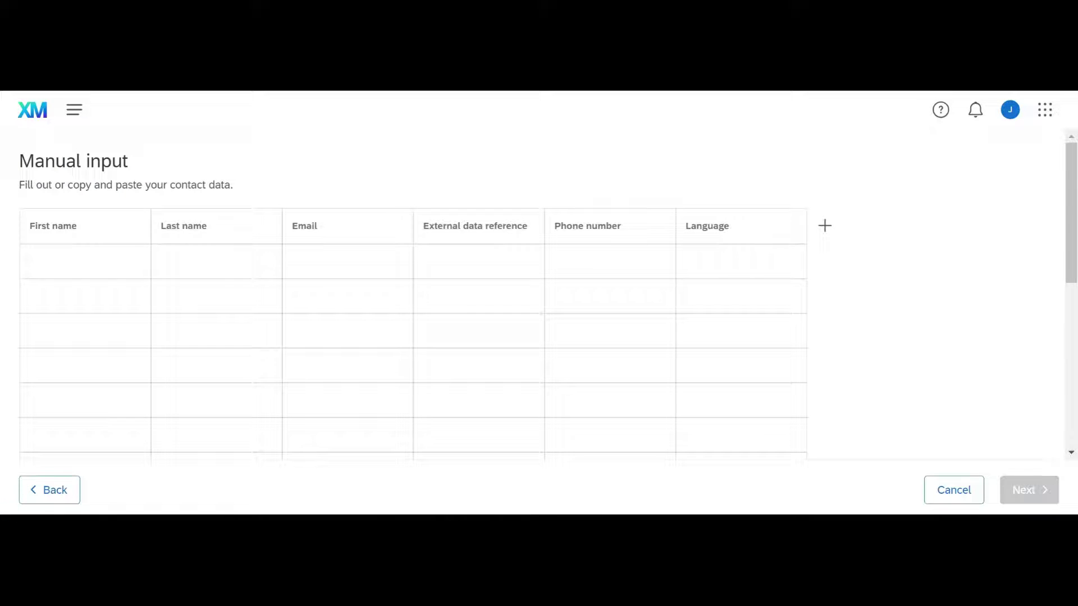
click(956, 497)
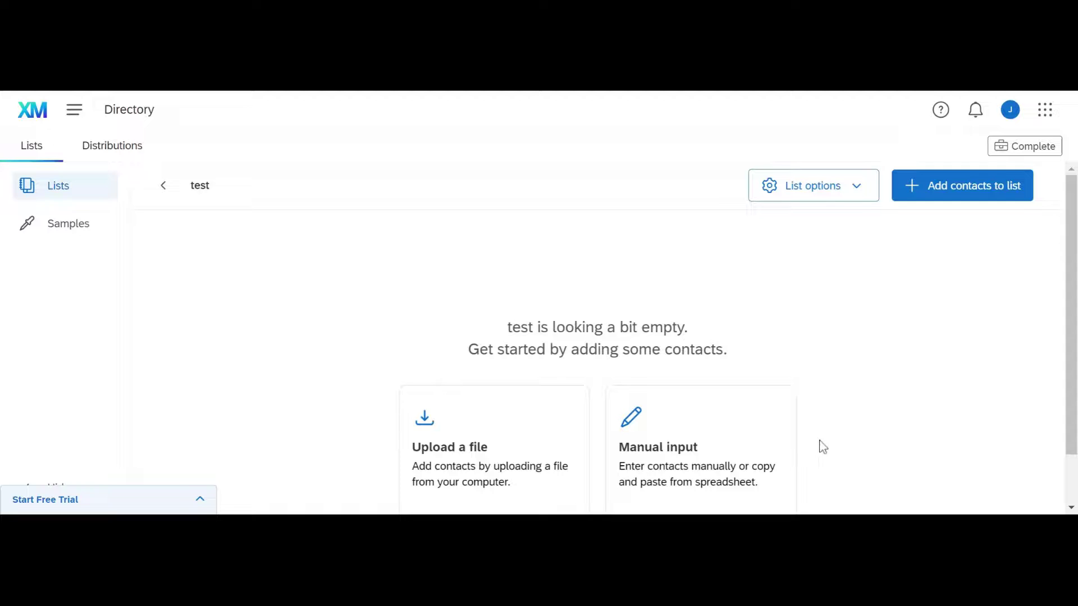
click(512, 434)
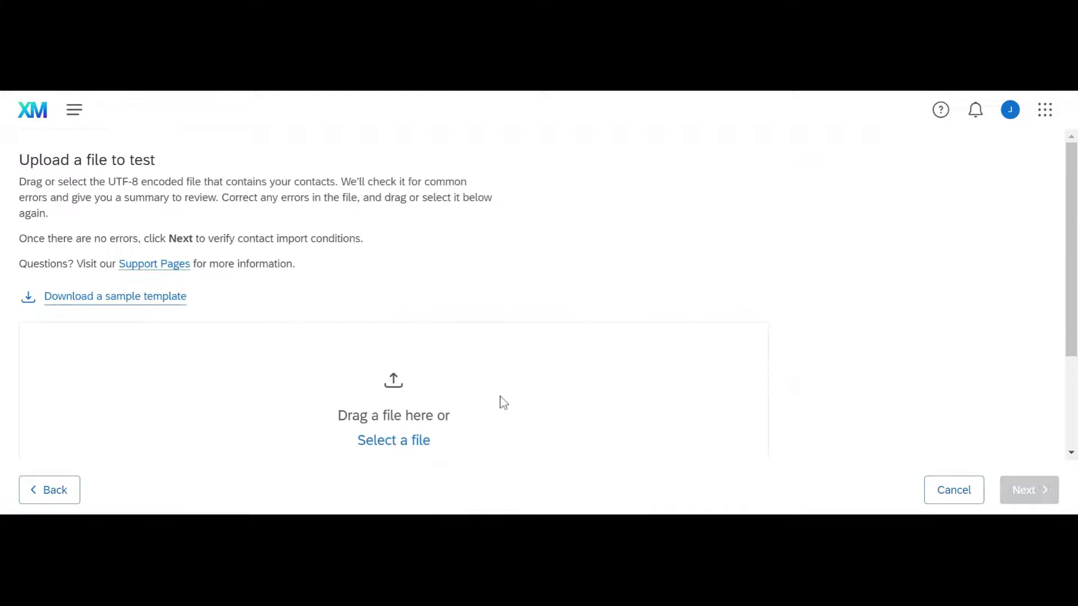
- Download the sample contacts template and select its ExternalDataReference through Country columns in Excel
click(127, 308)
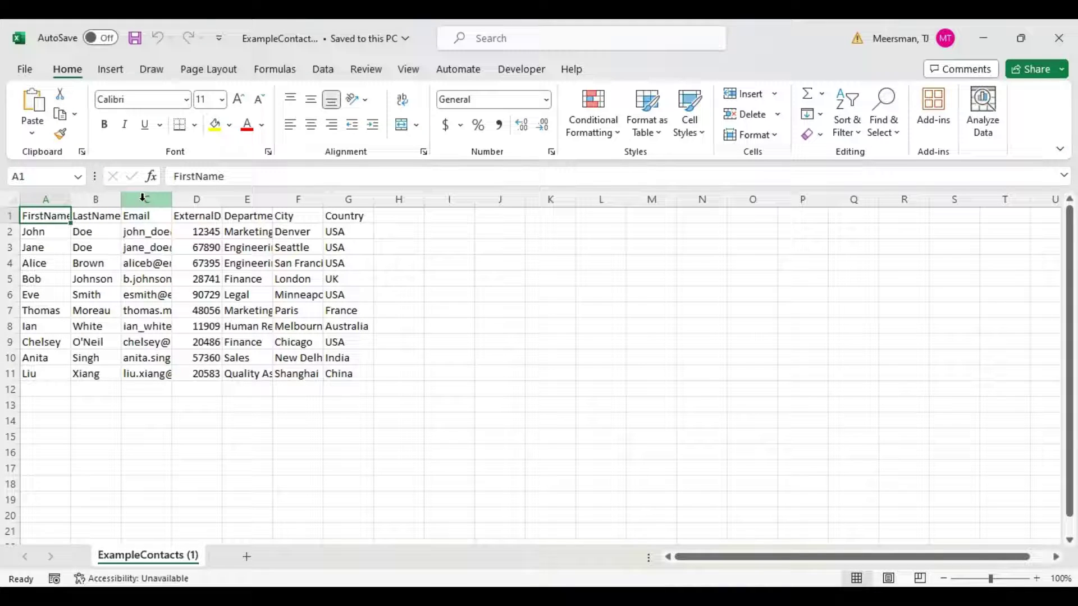
click(209, 198)
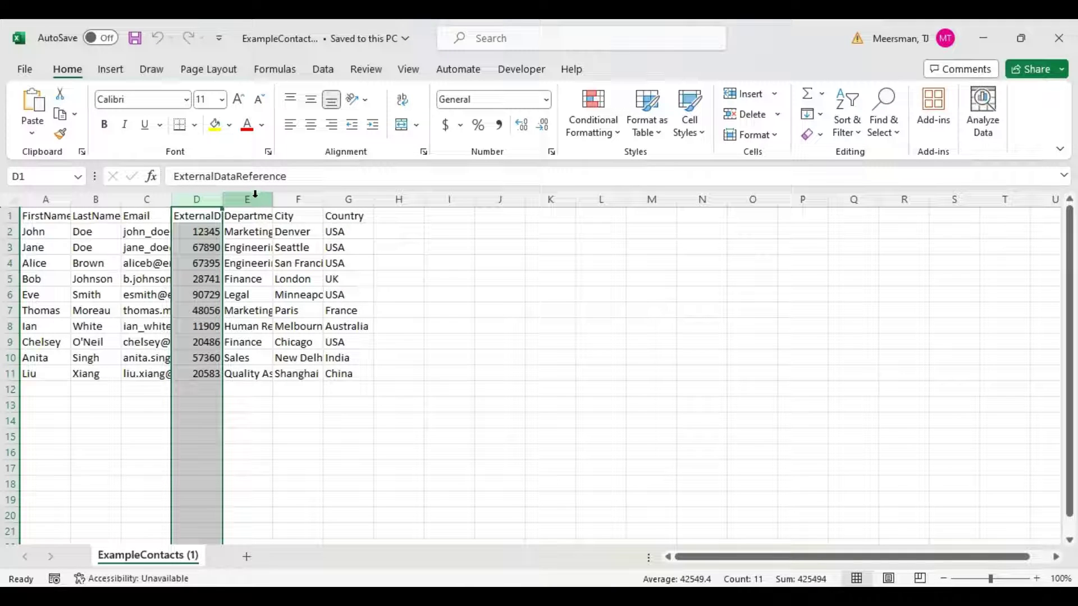
drag(255, 194, 868, 189)
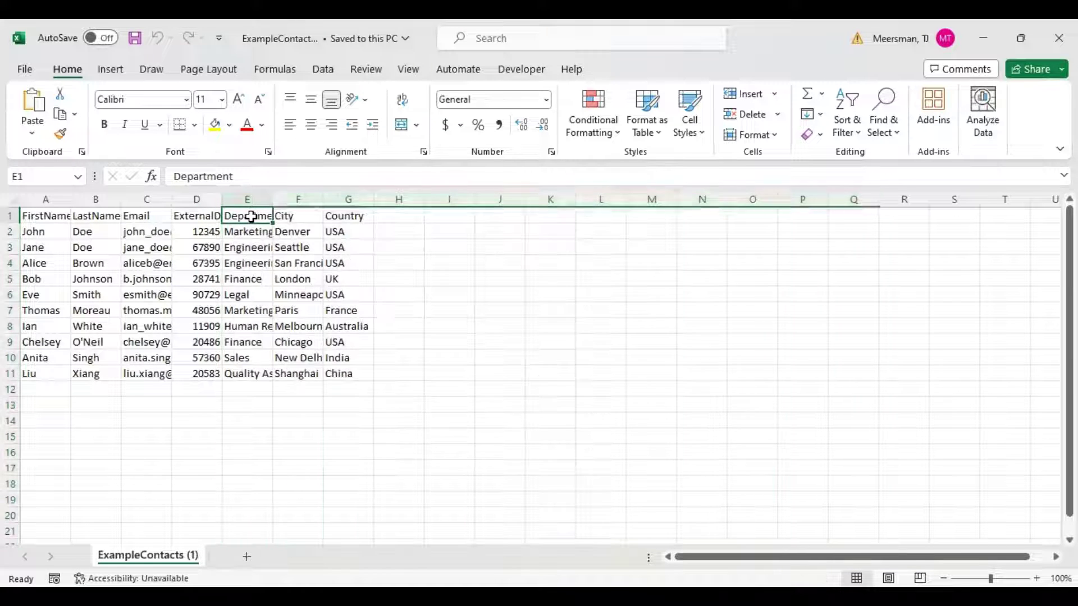
- Review the Department, City and Country headers and the ten contact rows 2 to 11
click(251, 216)
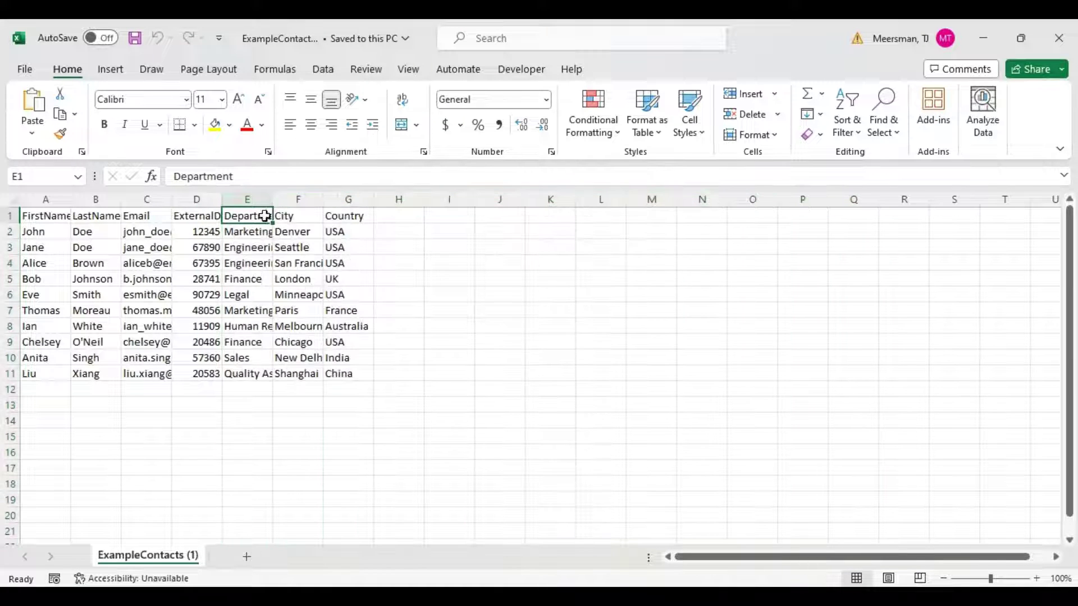
drag(271, 216, 286, 215)
click(286, 215)
click(348, 213)
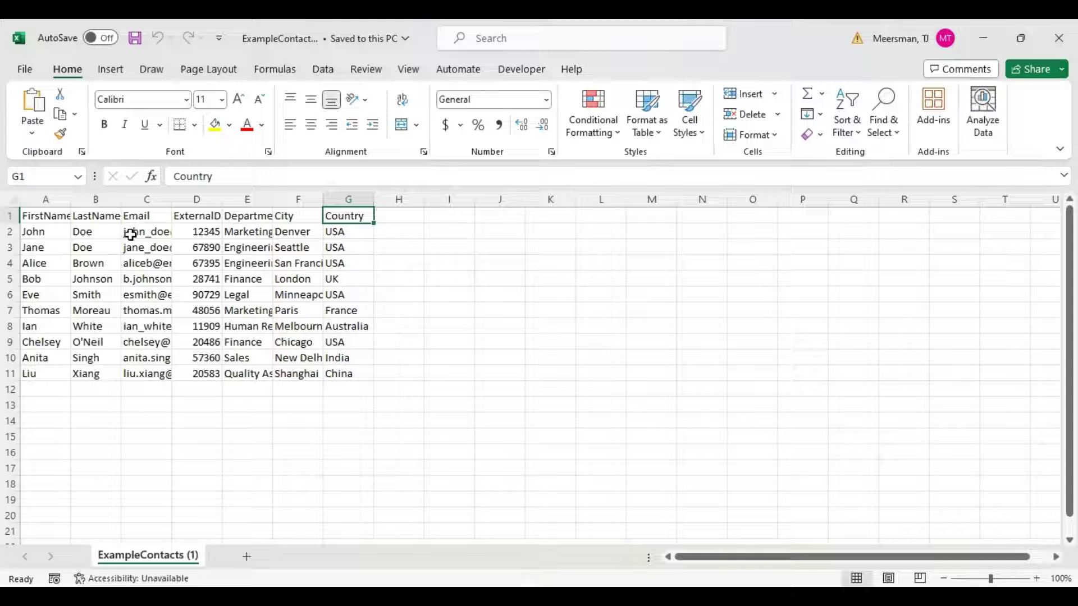
drag(5, 236, 9, 371)
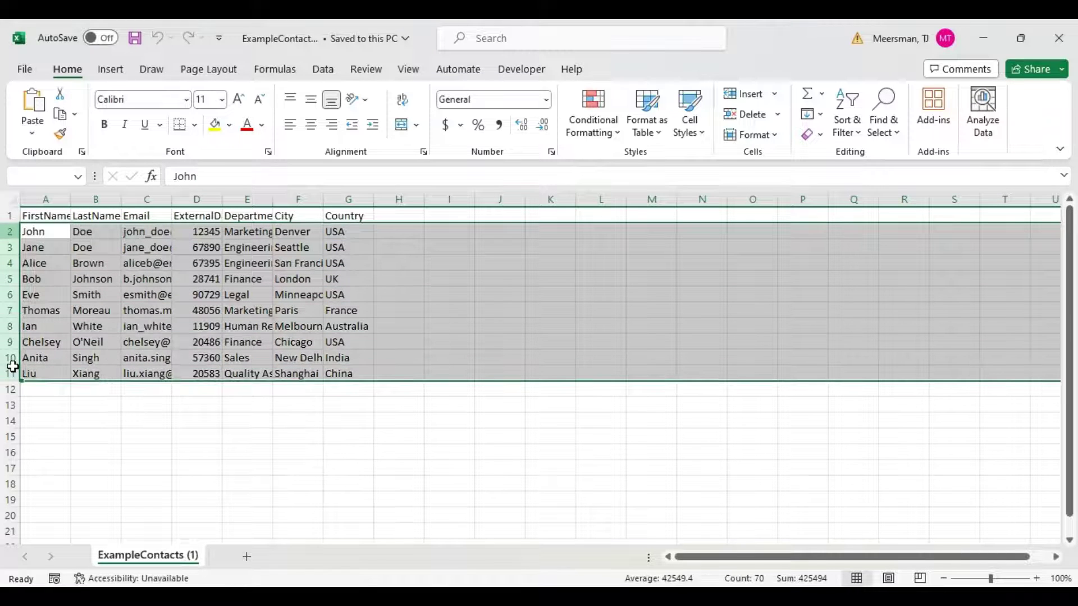
click(131, 442)
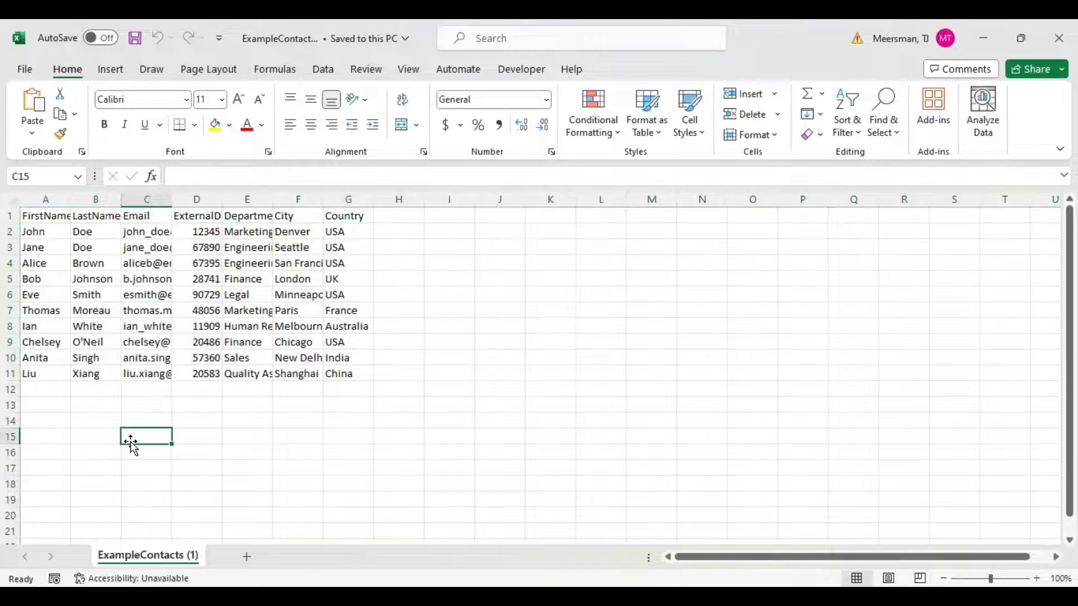
- Add the headers Location in H1 and State in I1, leaving J1 empty
click(396, 218)
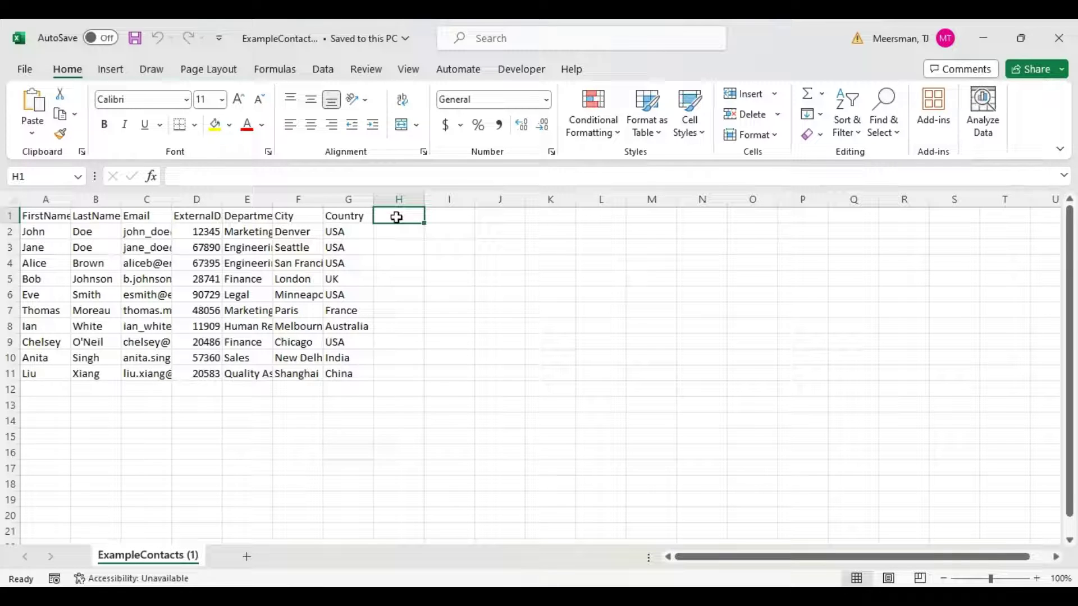
text(Loc)
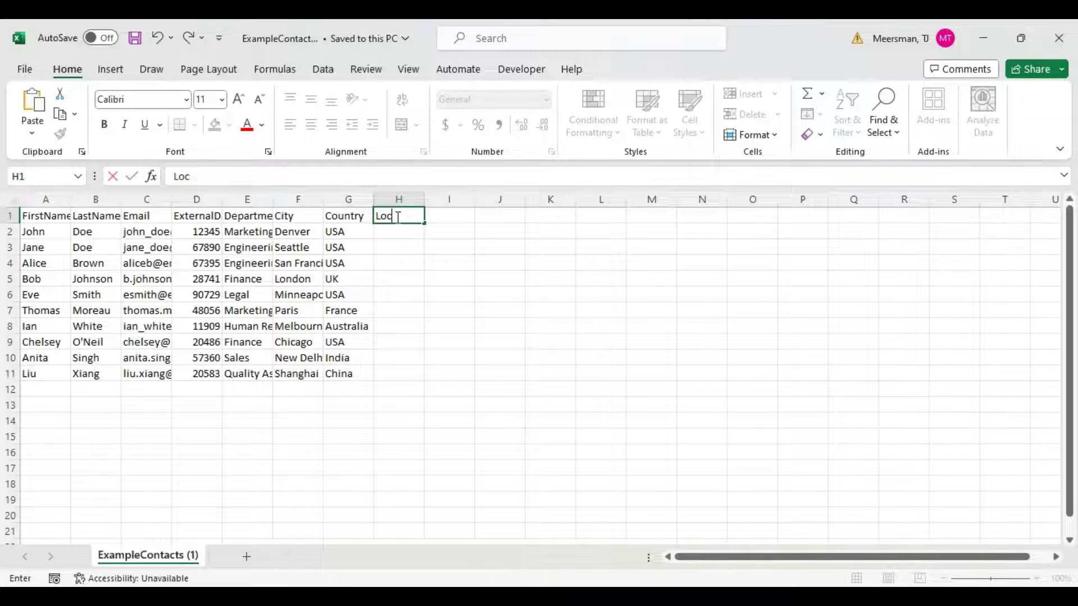
text(ation)
key(Tab)
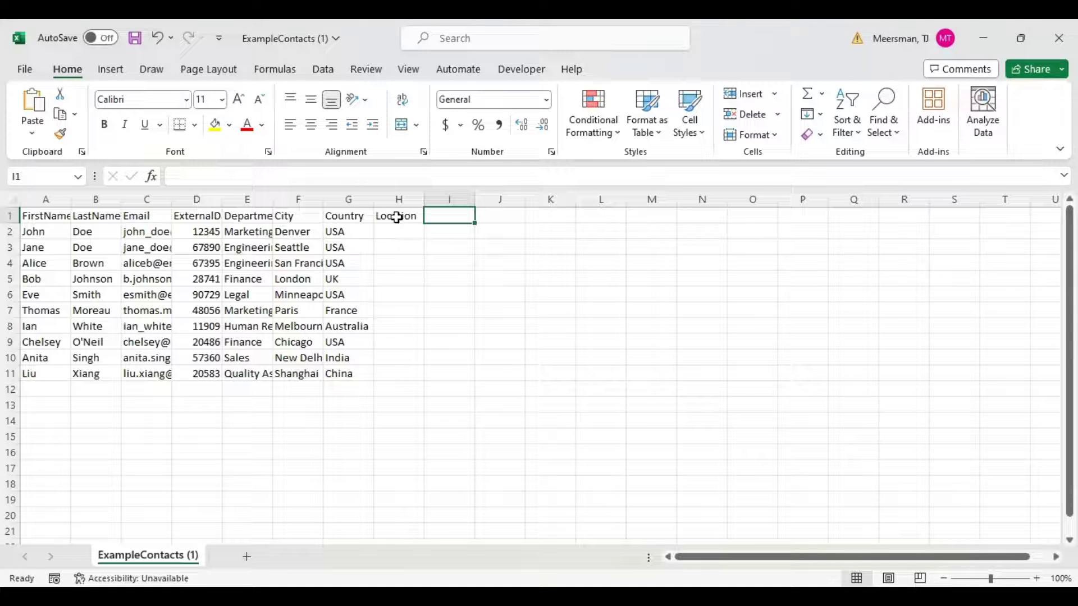
text(State)
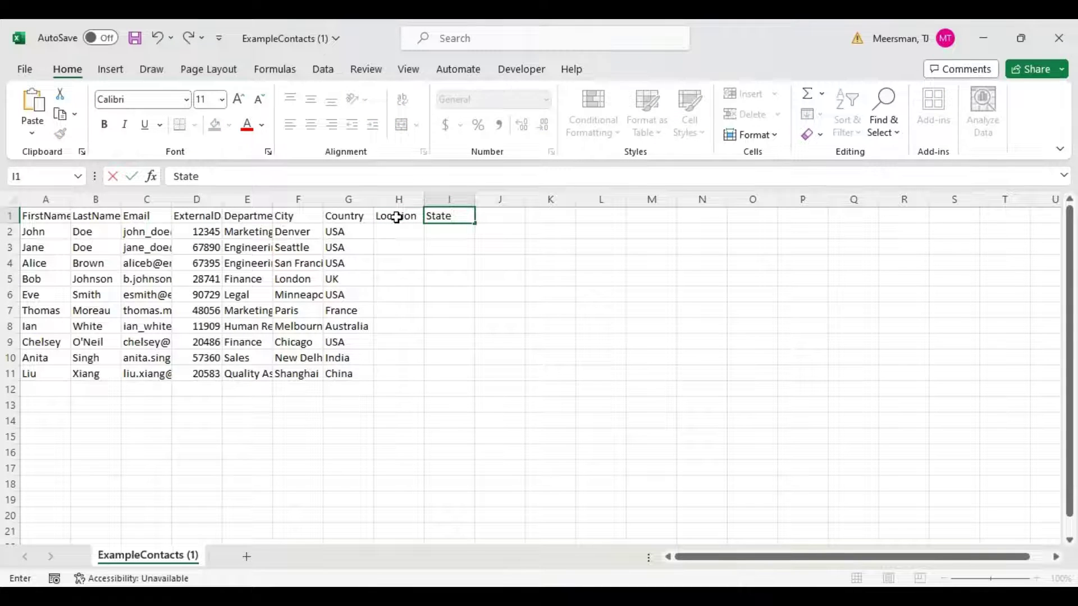
key(Tab)
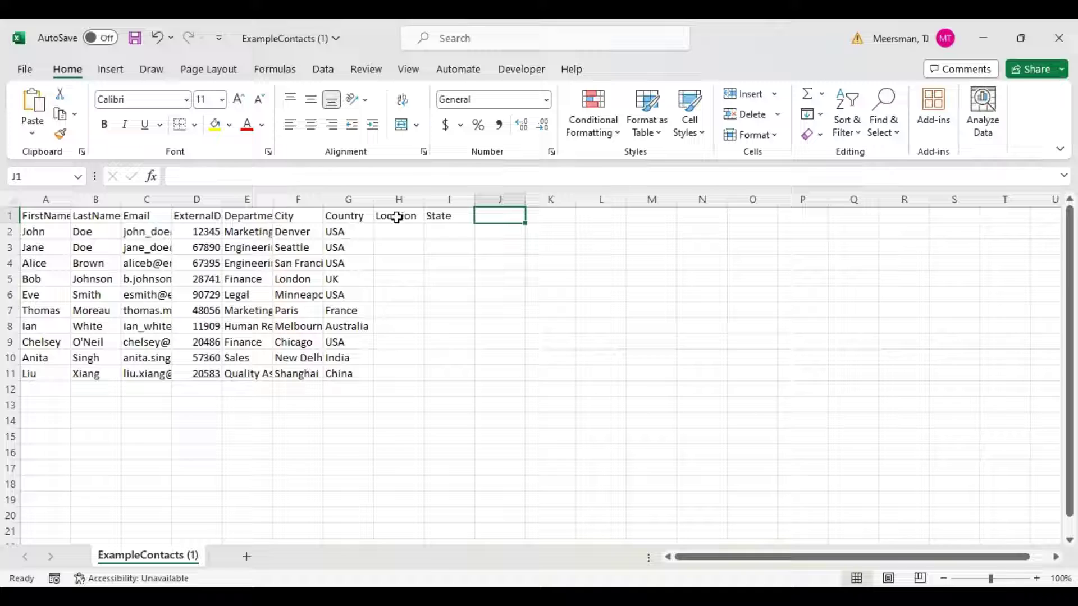
text(Z)
key(BackSpace)
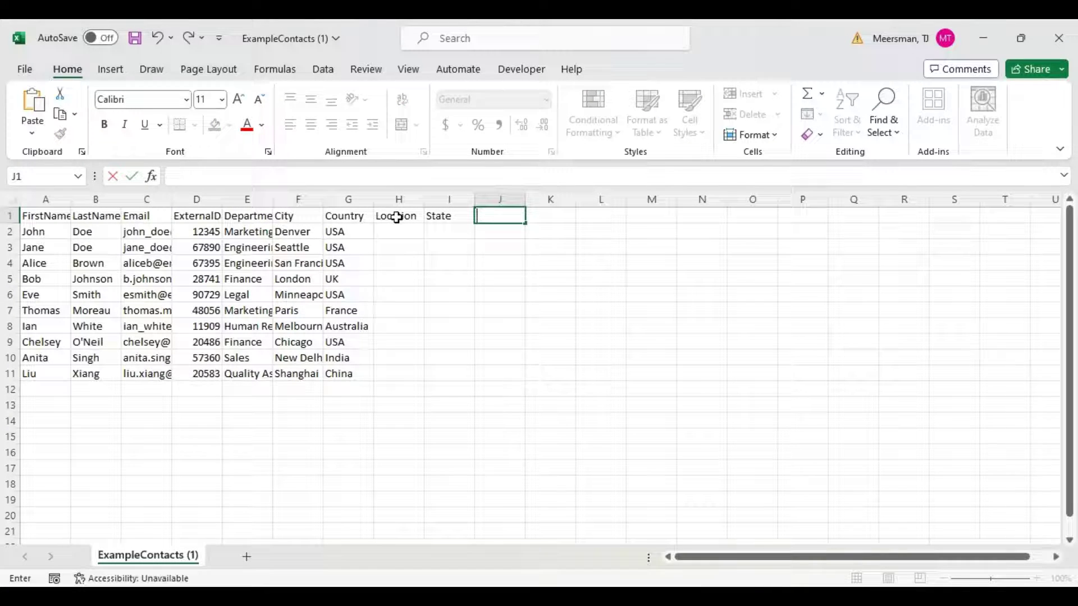
click(487, 289)
click(486, 308)
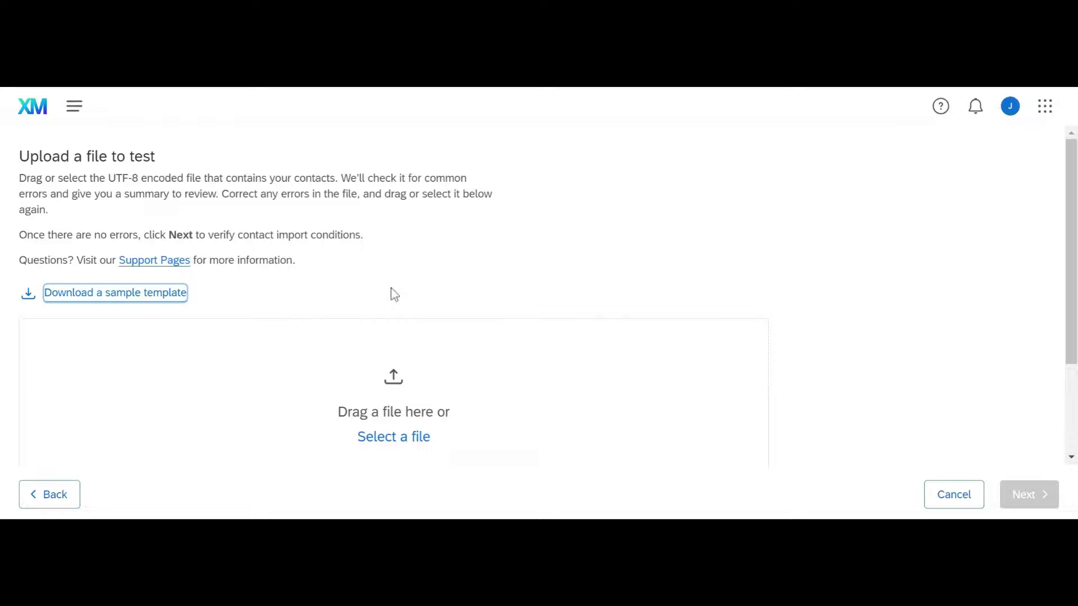
- Load ExampleContacts (1).csv and check its 10 contacts, comma delimiter and double-quote enclosure
click(403, 441)
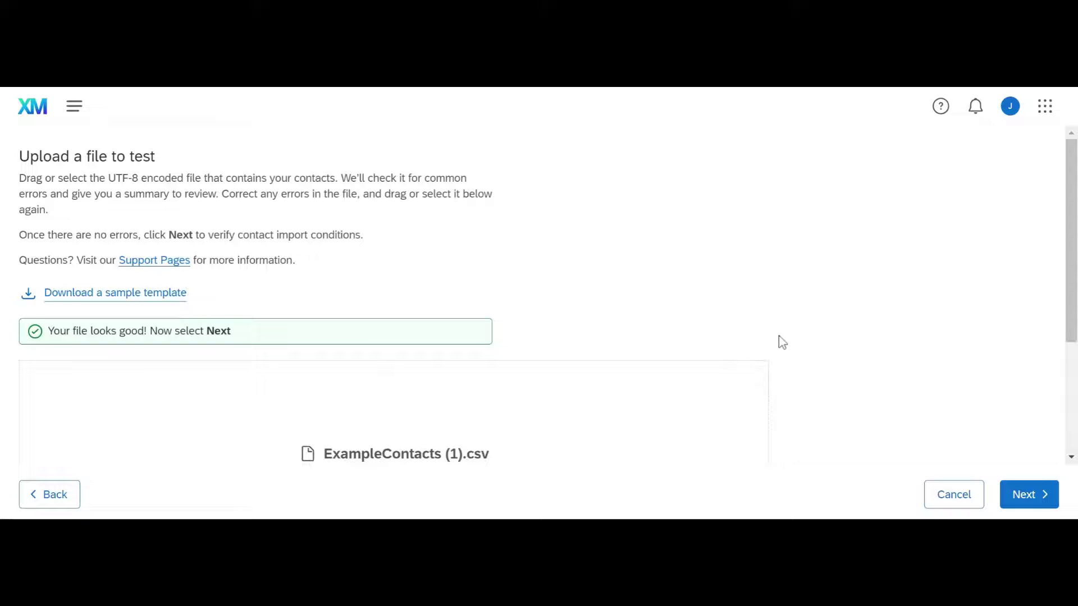
scroll(782, 340, down, 3)
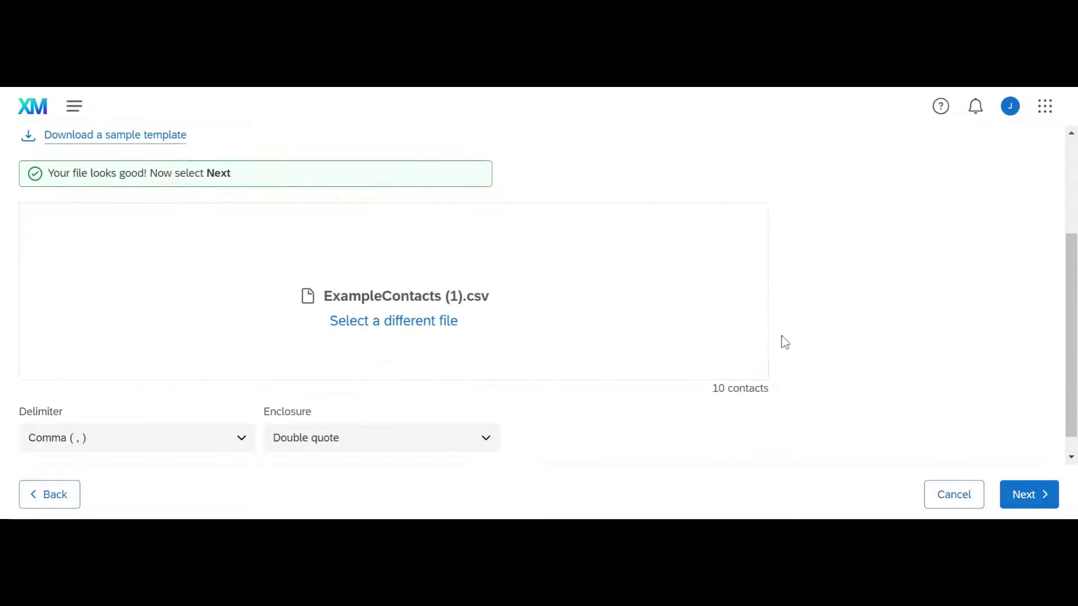
- In field mapping, try FirstName as Embedded data, then map it back to First name
click(1045, 497)
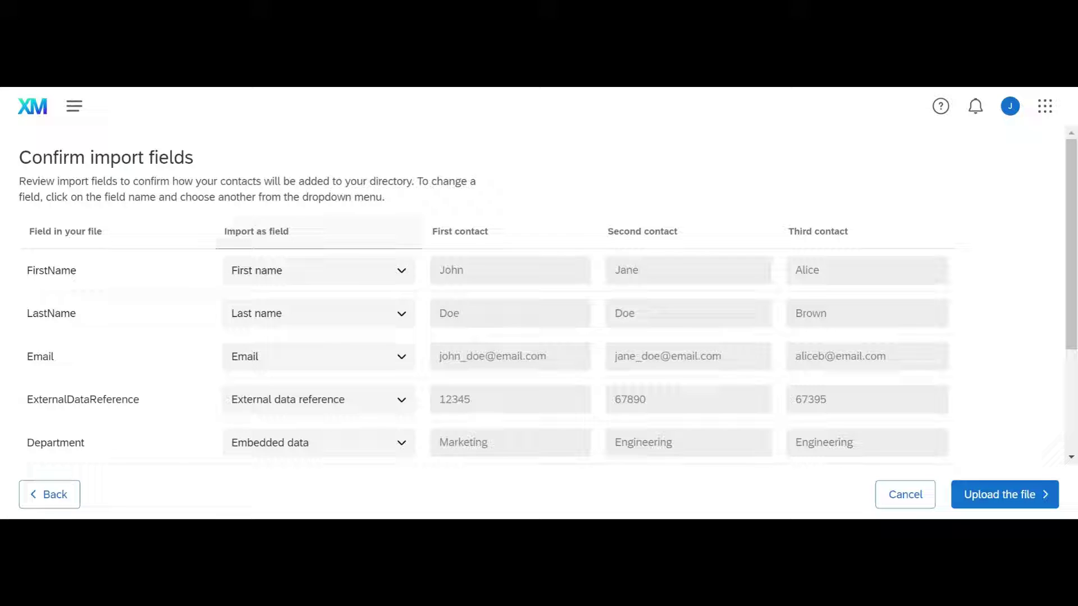
drag(25, 235, 115, 243)
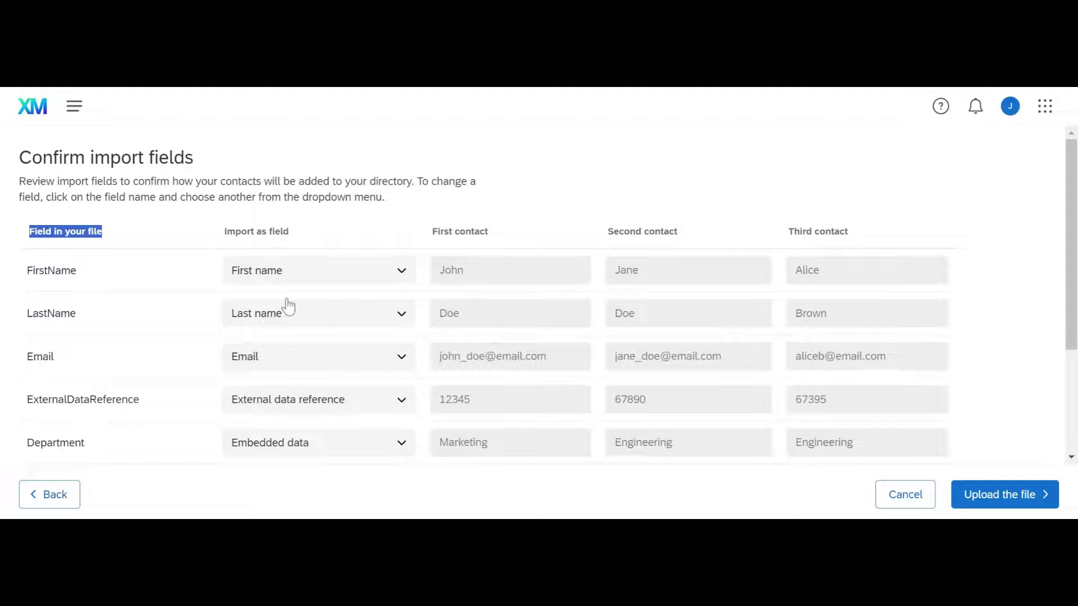
click(291, 279)
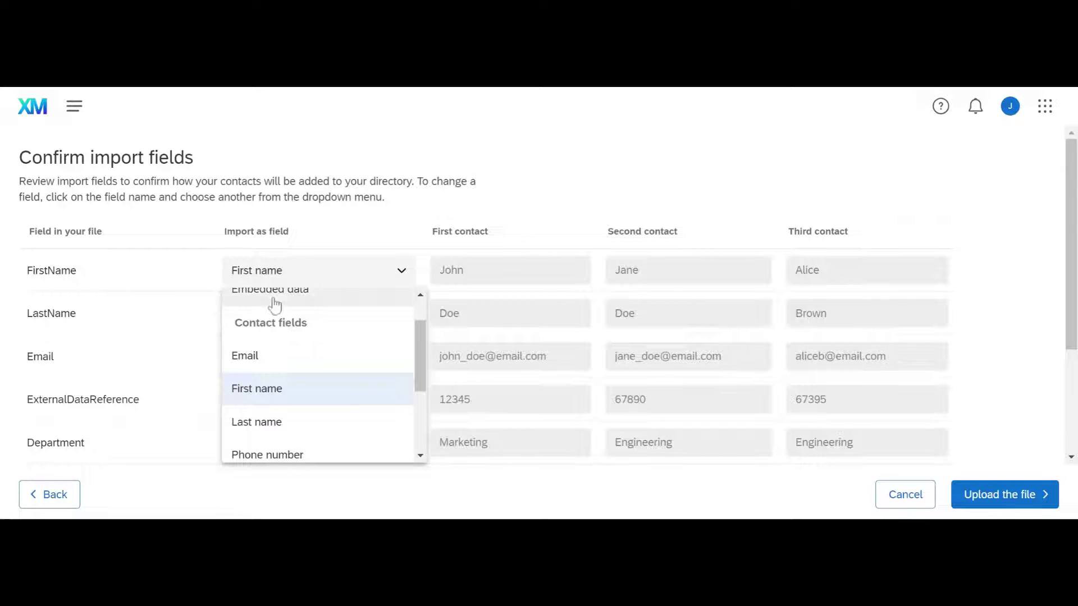
click(271, 302)
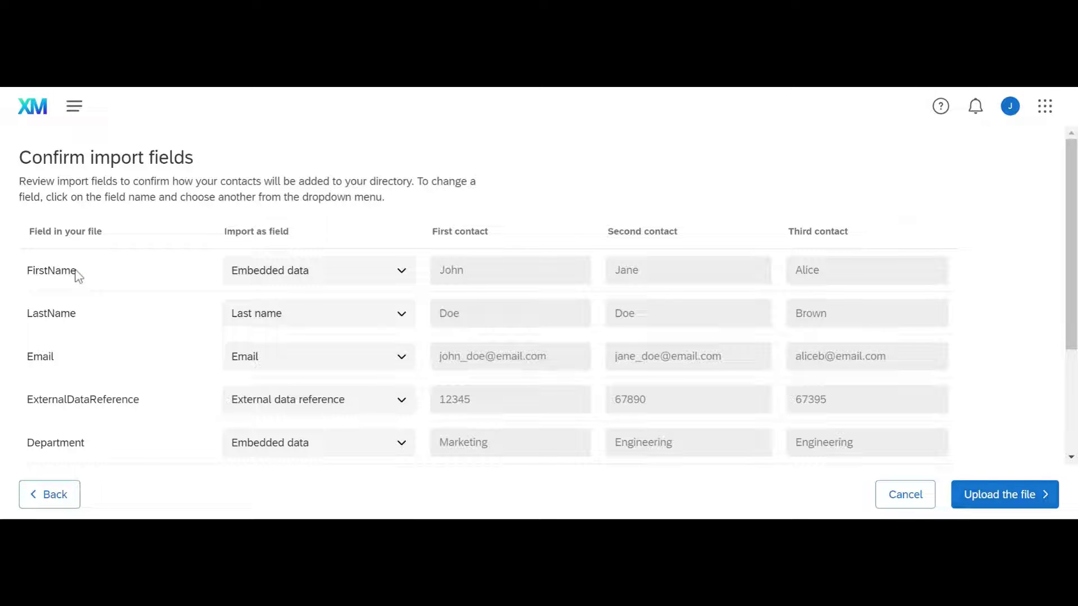
drag(79, 273, 25, 277)
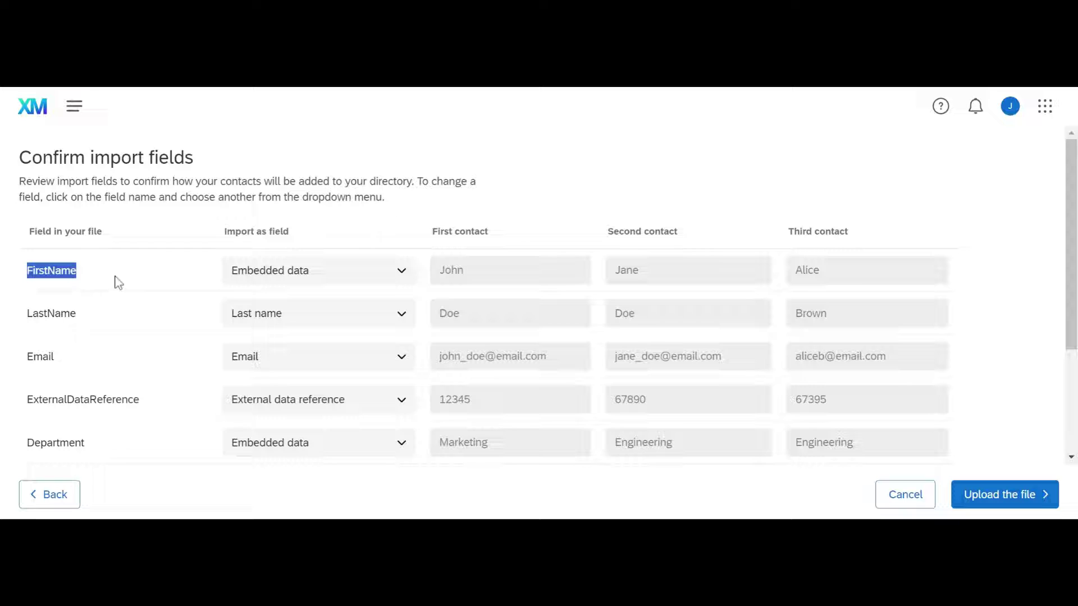
click(280, 279)
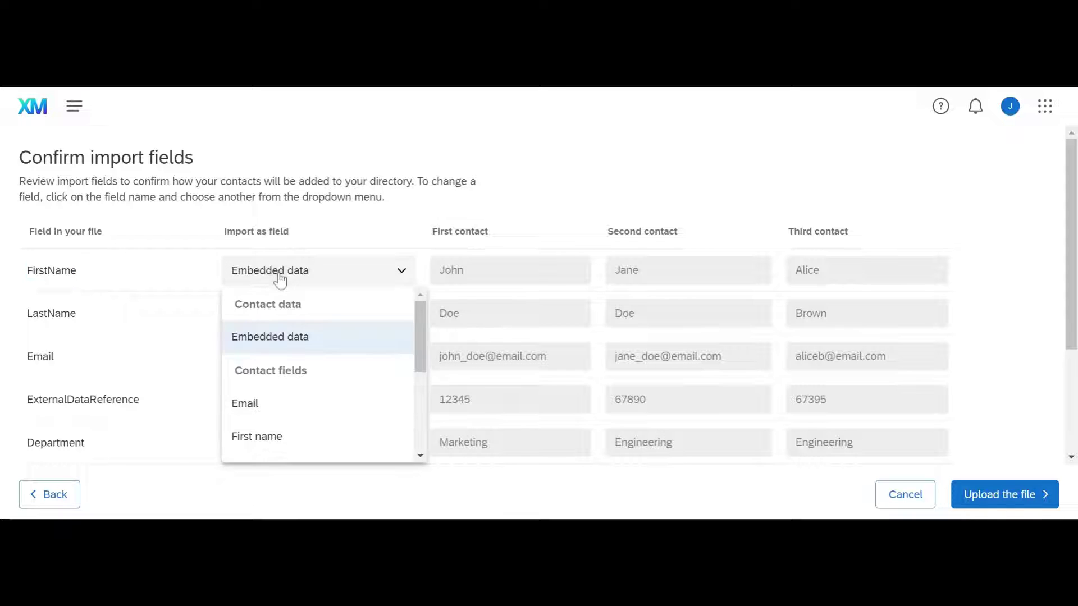
click(261, 438)
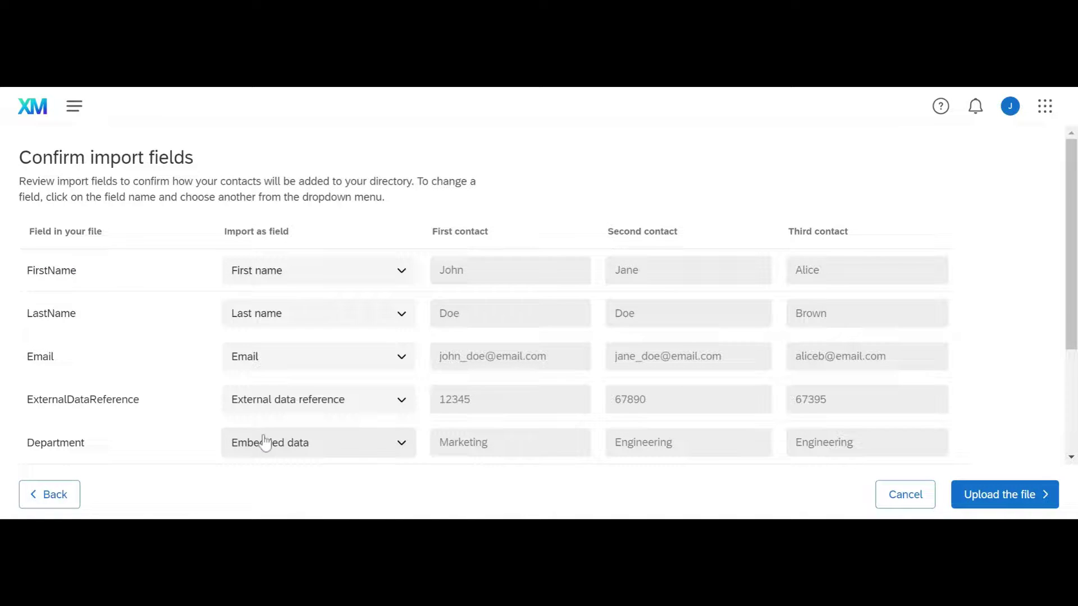
- Check the mapping lists Department, City and Country as Embedded data, covering 7/7 fields
scroll(163, 285, down, 2)
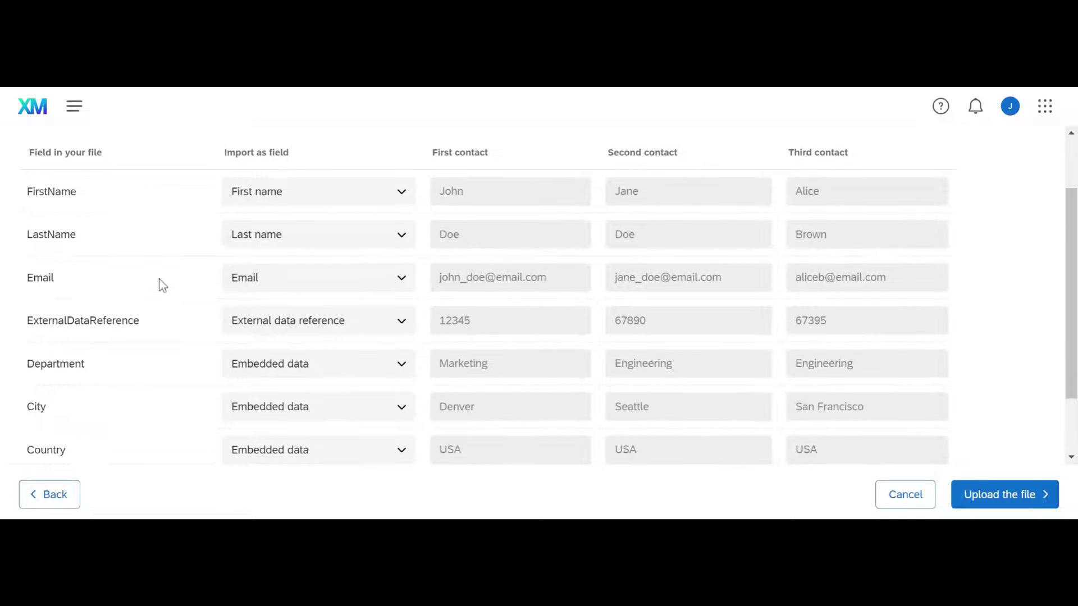
scroll(162, 285, down, 2)
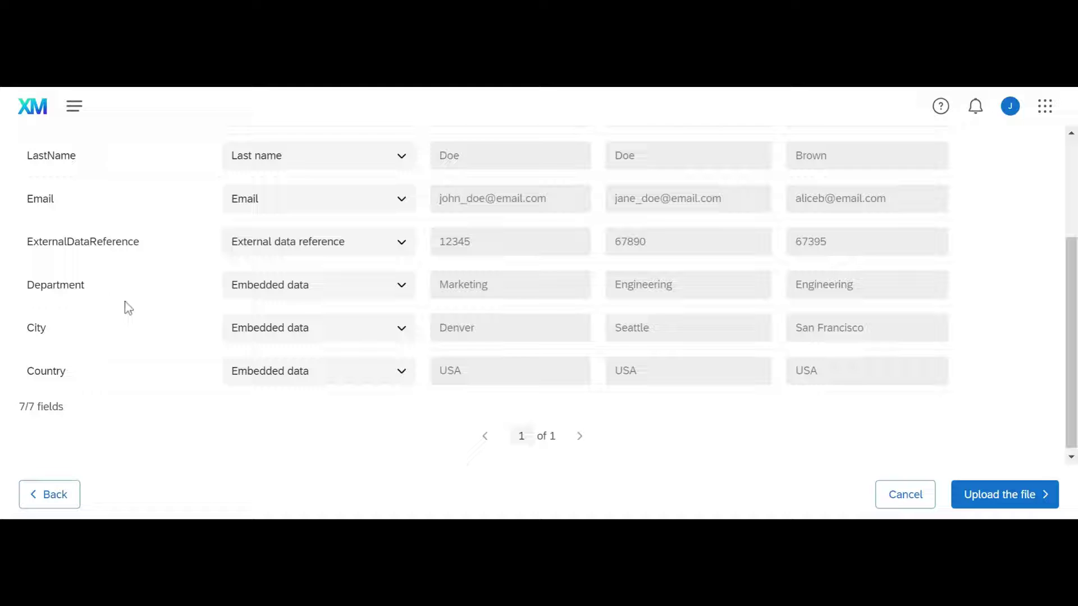
shift+click(19, 298)
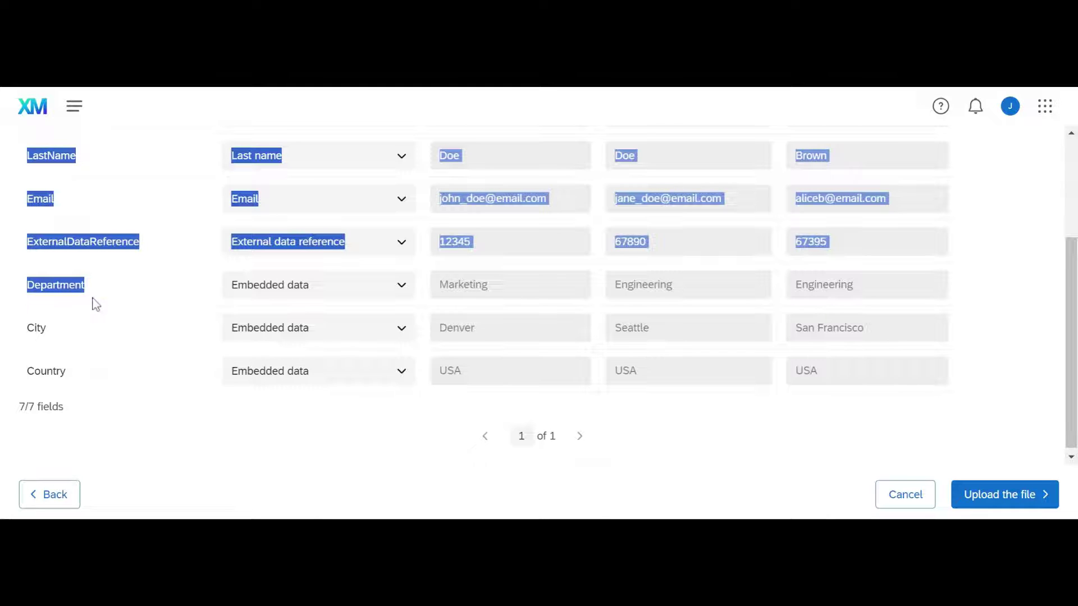
click(114, 292)
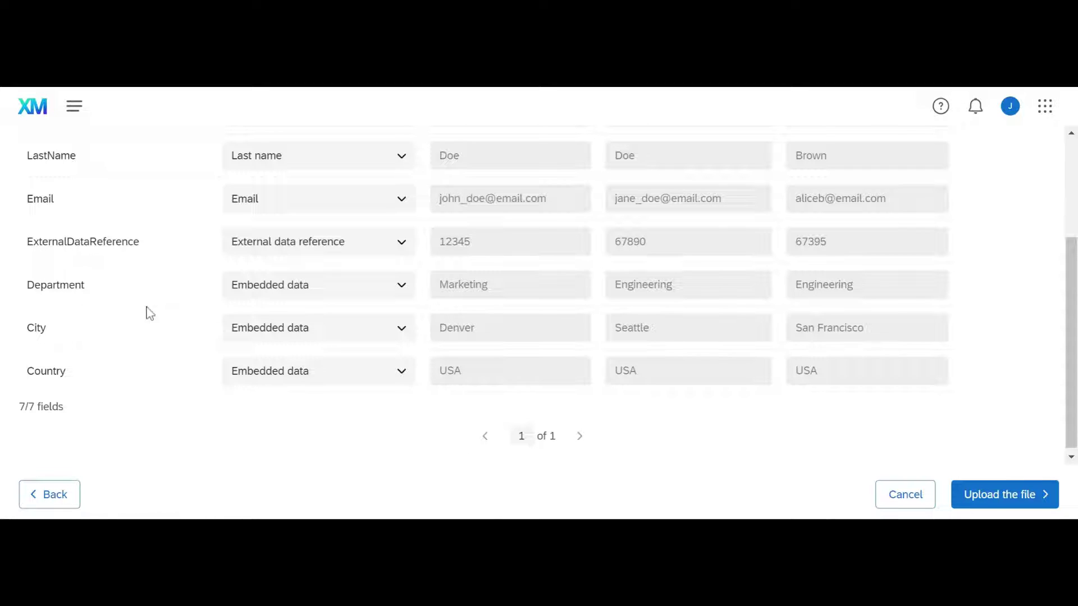
scroll(120, 321, down, 1)
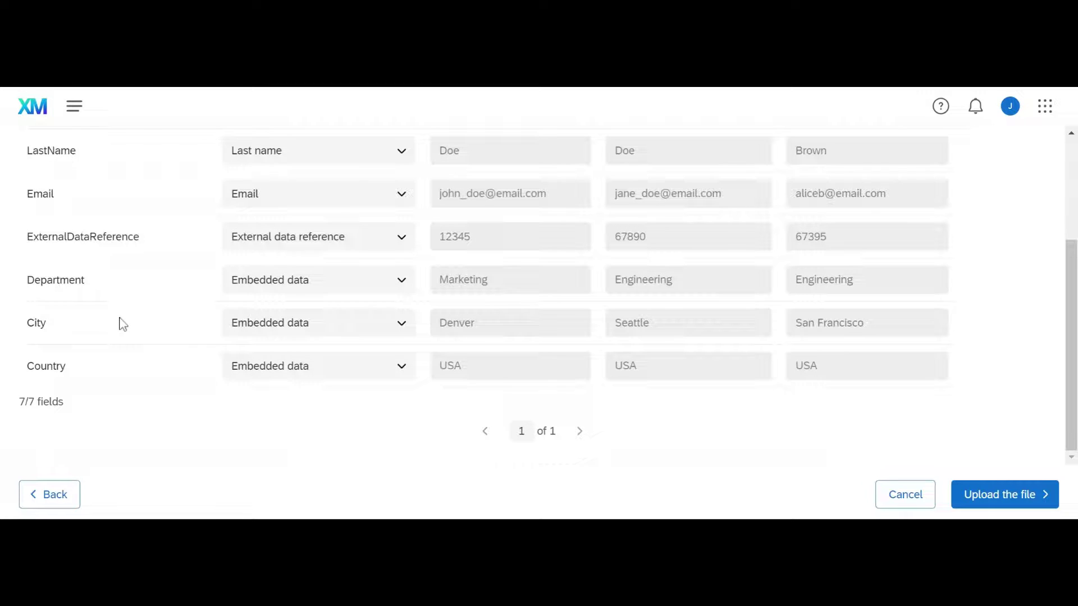
- Upload the file to import the contacts, then dismiss the import progress panel
click(977, 501)
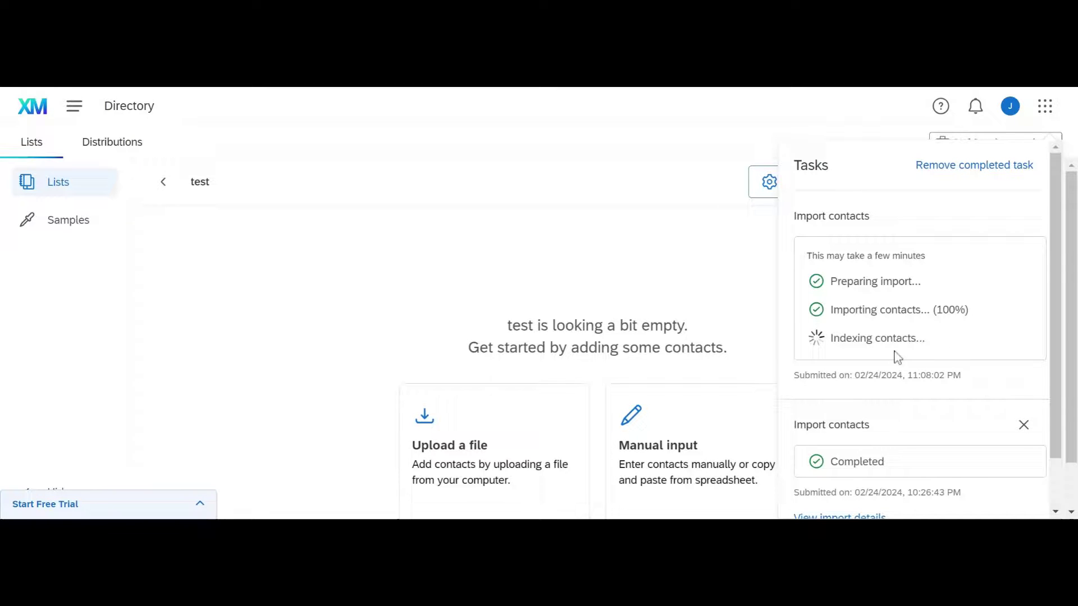
click(406, 250)
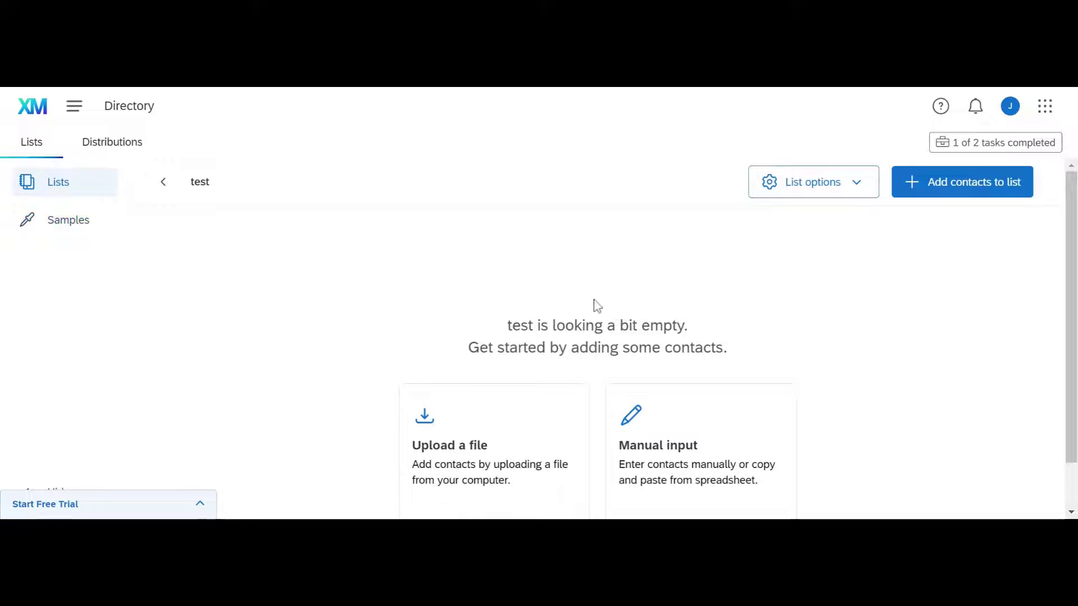
- Start a new sample in Samples with the test list as its source
click(89, 235)
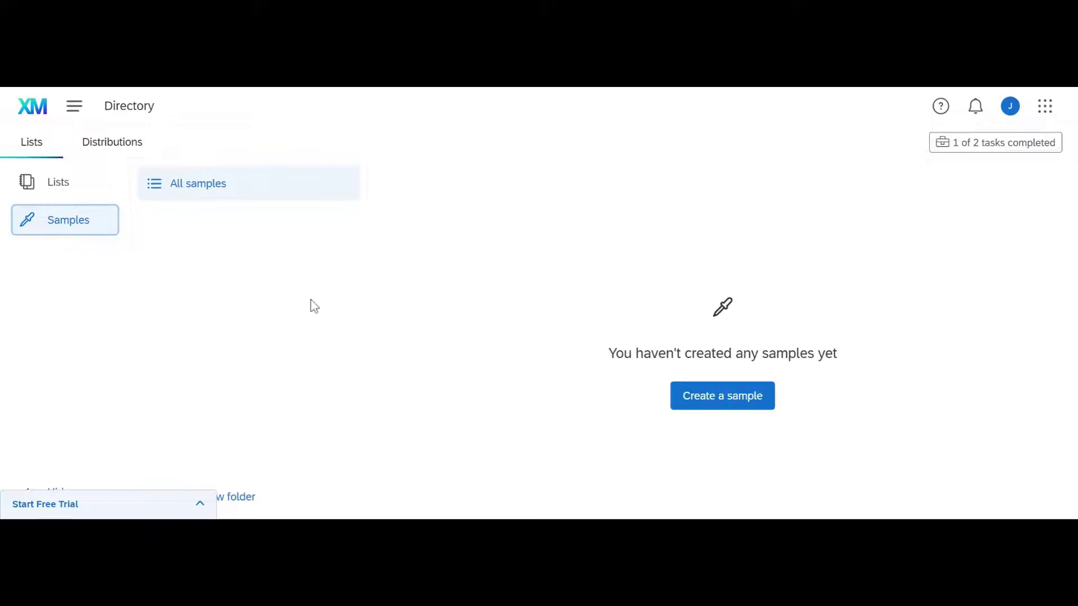
click(748, 405)
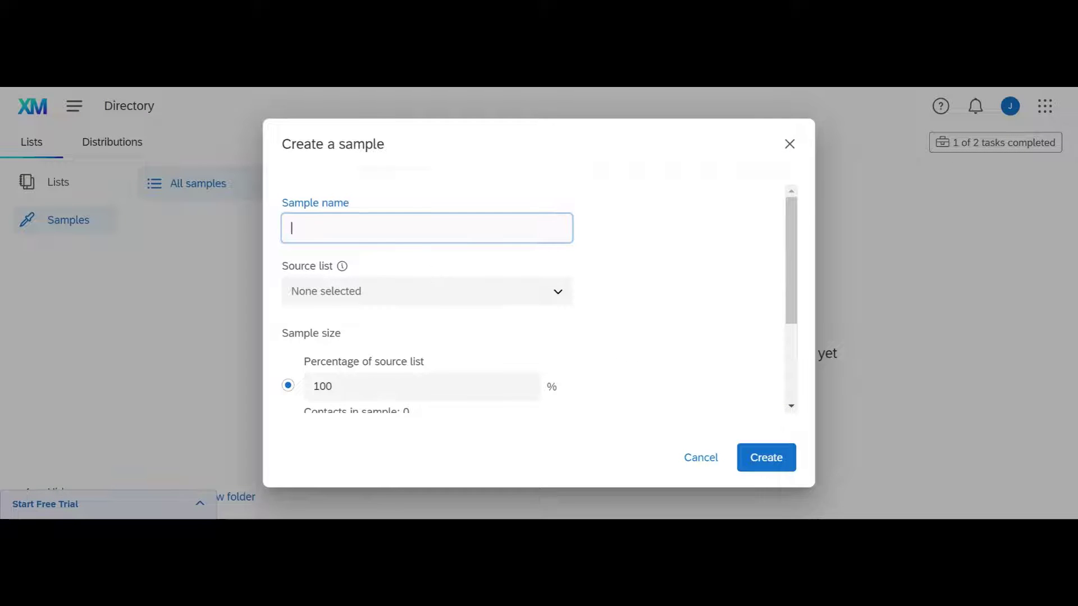
scroll(363, 243, down, 2)
scroll(407, 266, up, 2)
click(422, 302)
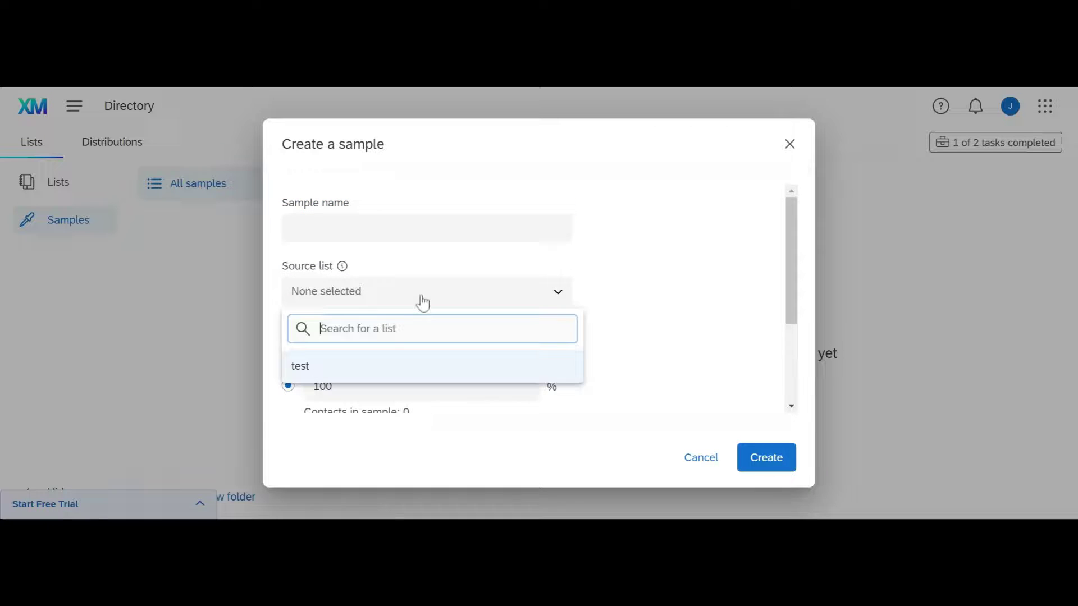
click(344, 369)
- Size the sample at 5 contacts, then discard it and return to Lists
scroll(452, 334, down, 2)
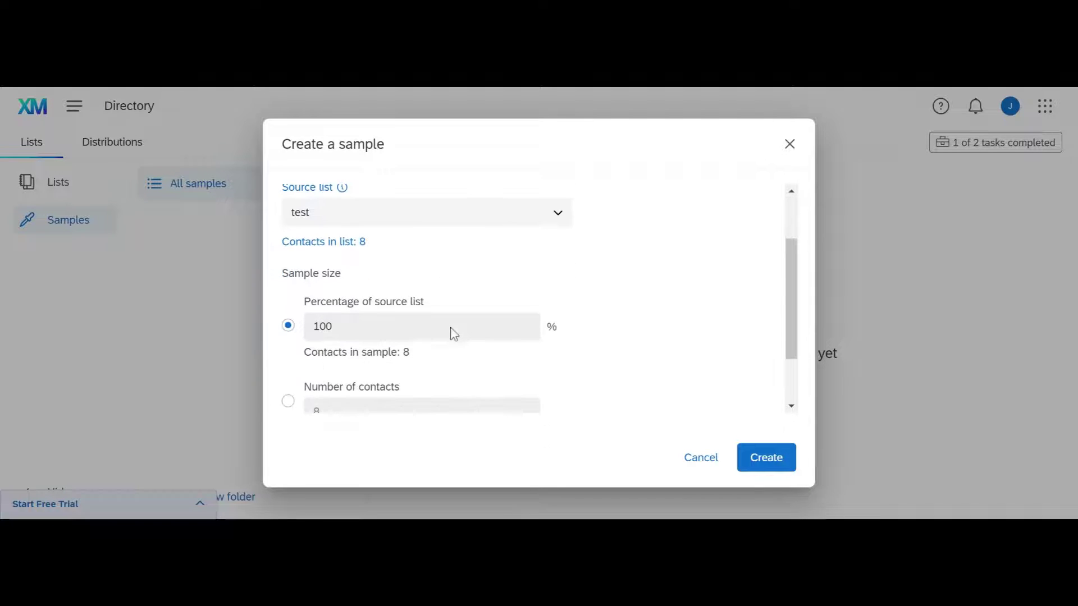
scroll(393, 297, down, 2)
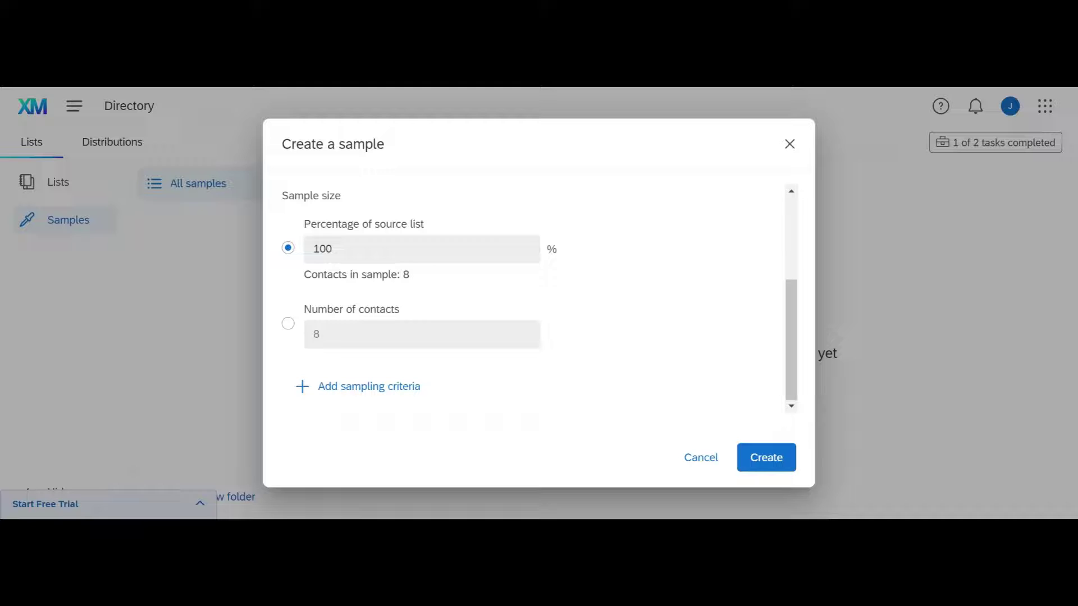
click(299, 255)
click(288, 323)
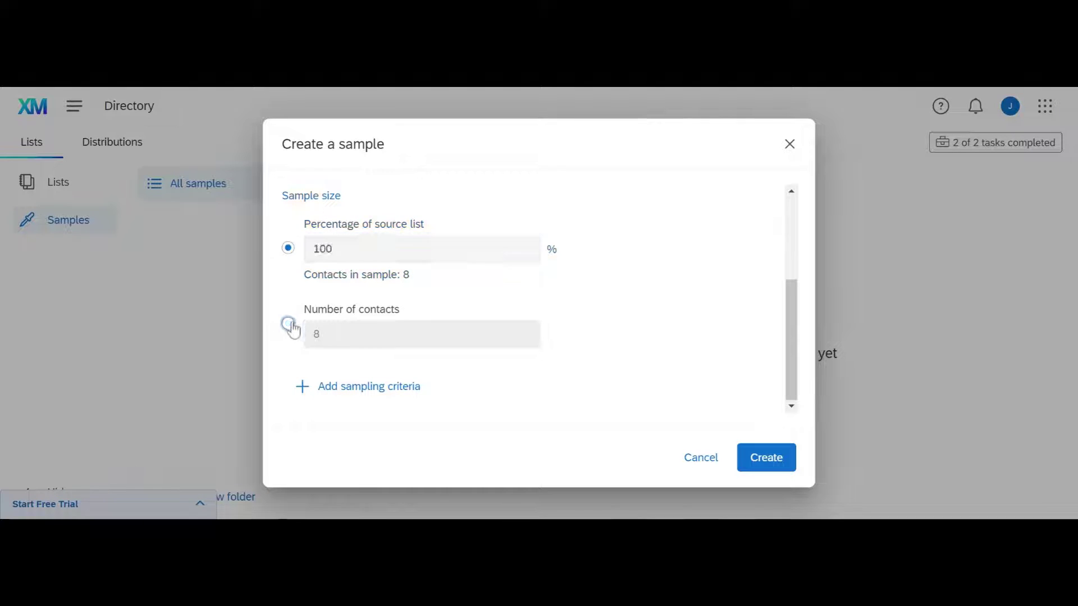
key(BackSpace)
text(5)
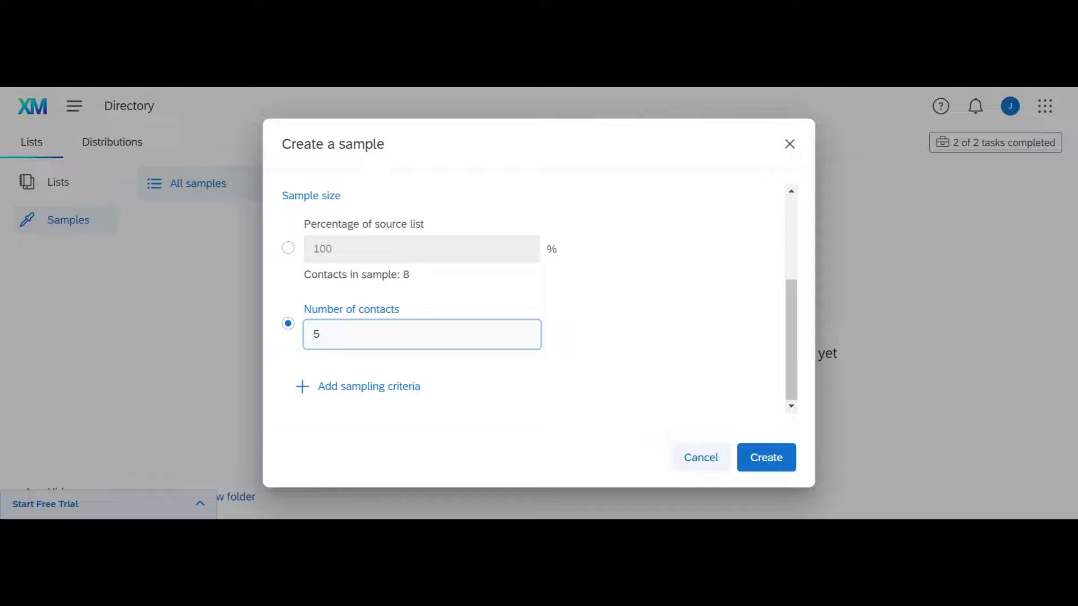
click(700, 457)
click(66, 190)
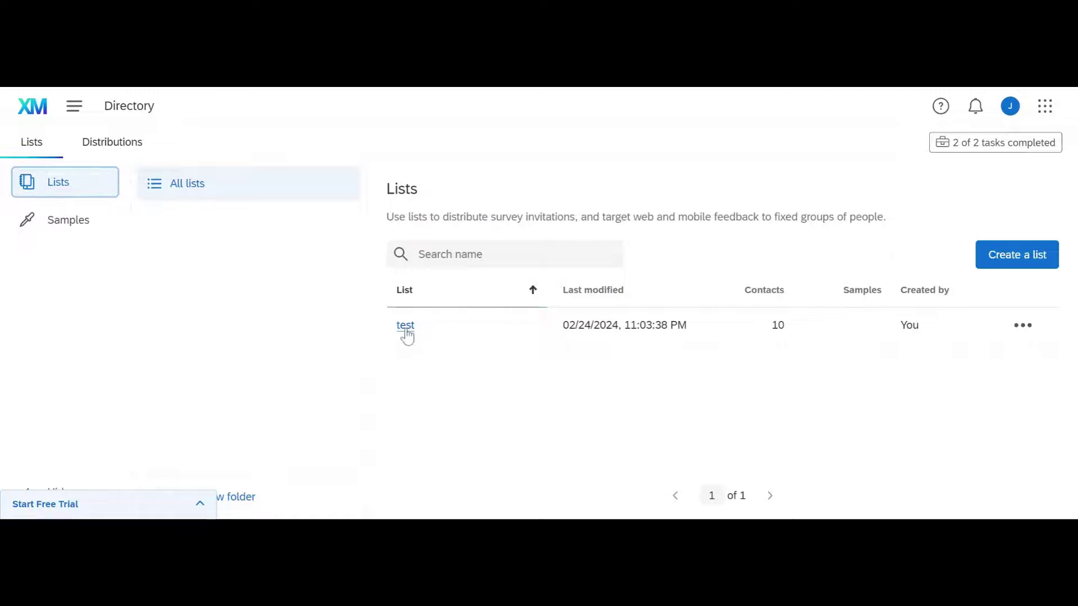
- Open the test list and add City, Country and Department columns to its contact table
click(405, 331)
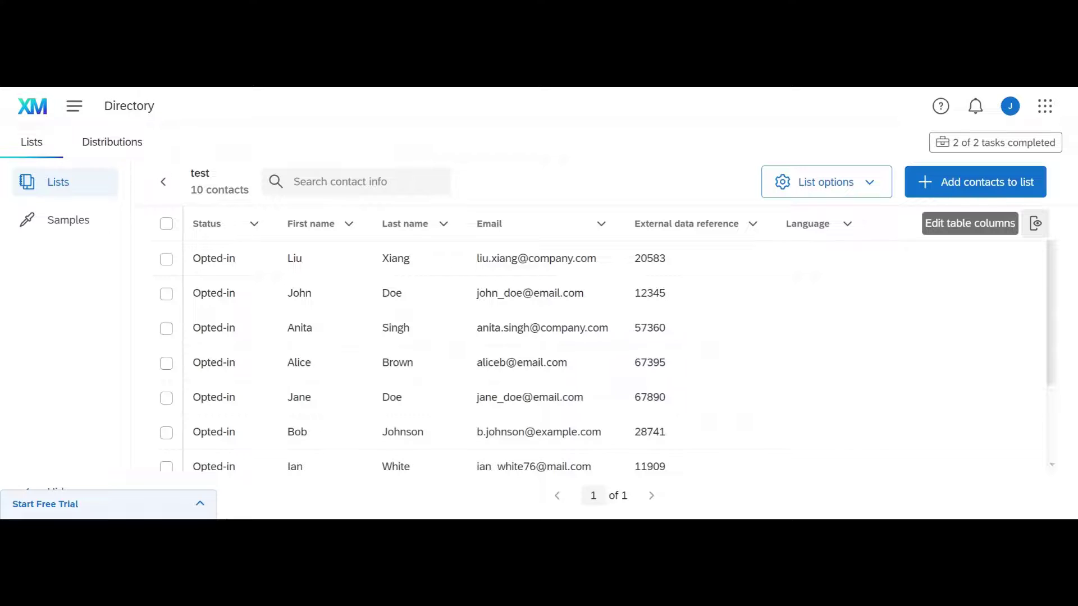
click(1035, 223)
scroll(219, 318, down, 15)
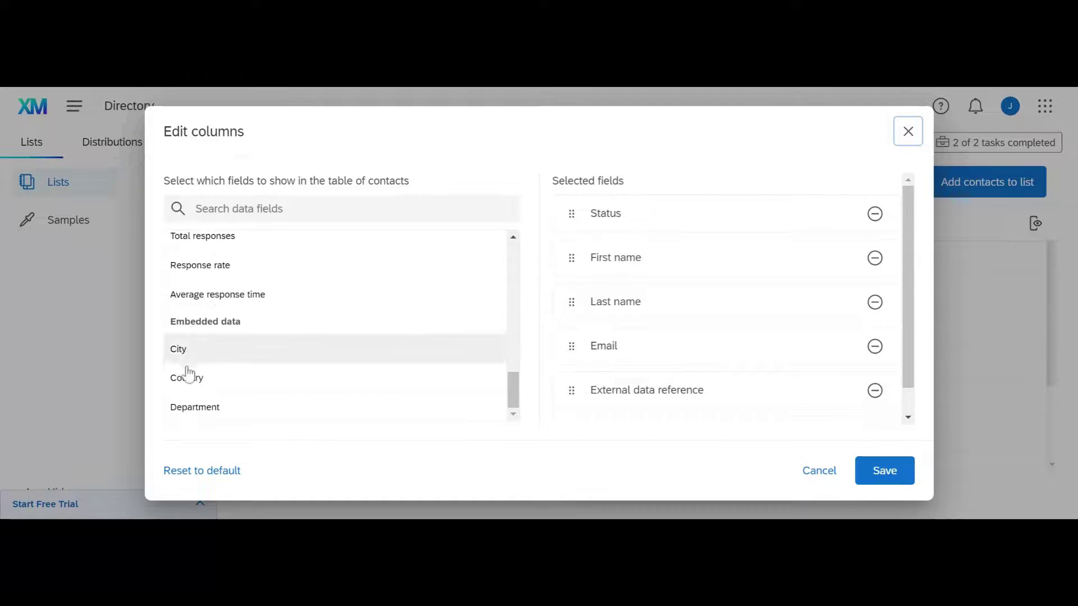
click(184, 355)
click(187, 379)
click(192, 407)
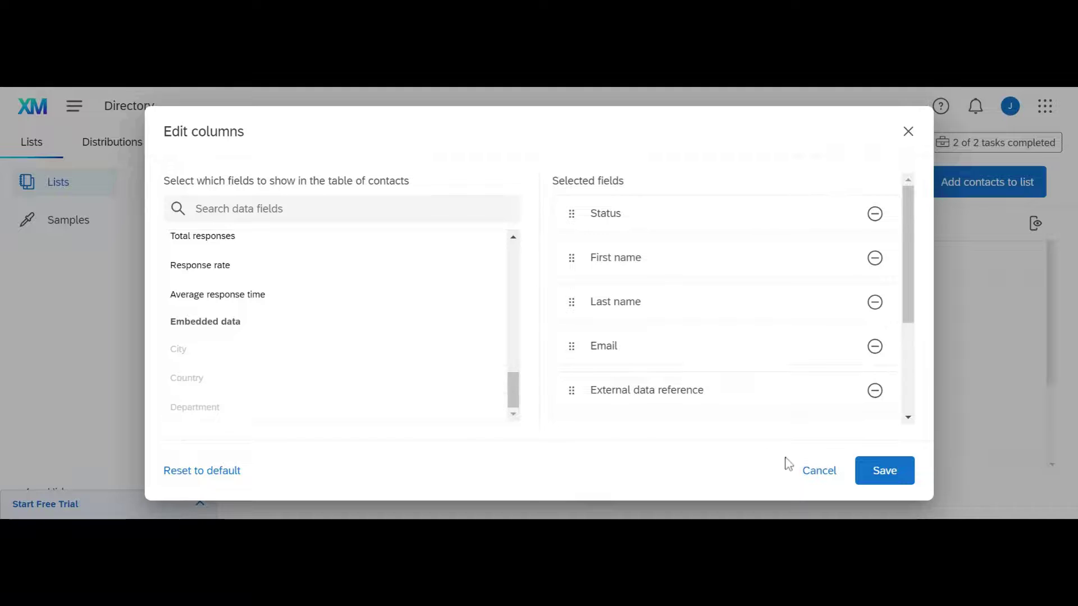
click(901, 482)
drag(839, 467, 683, 452)
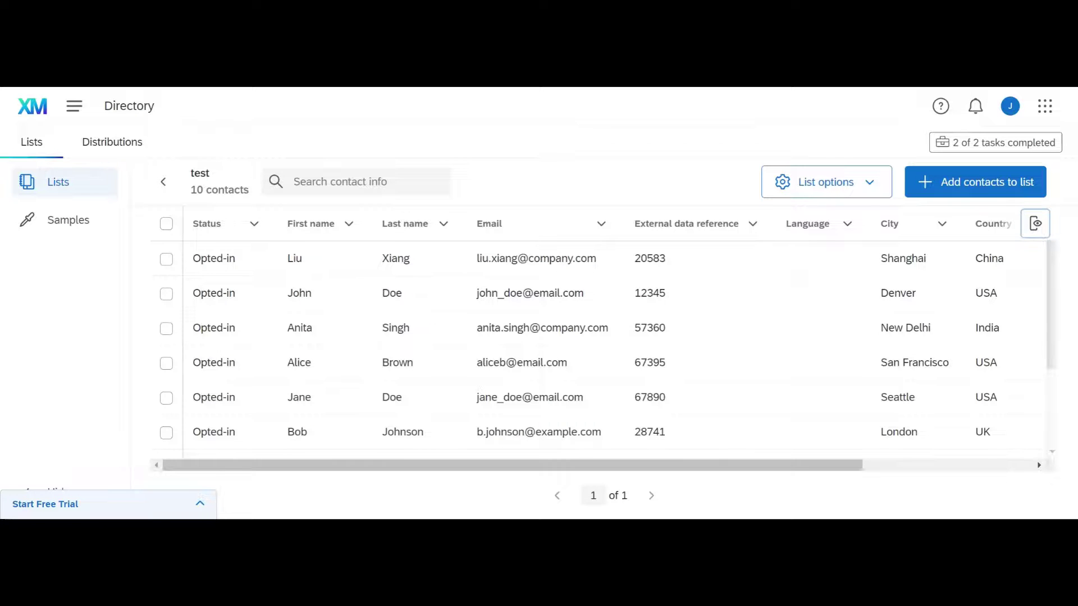
click(504, 270)
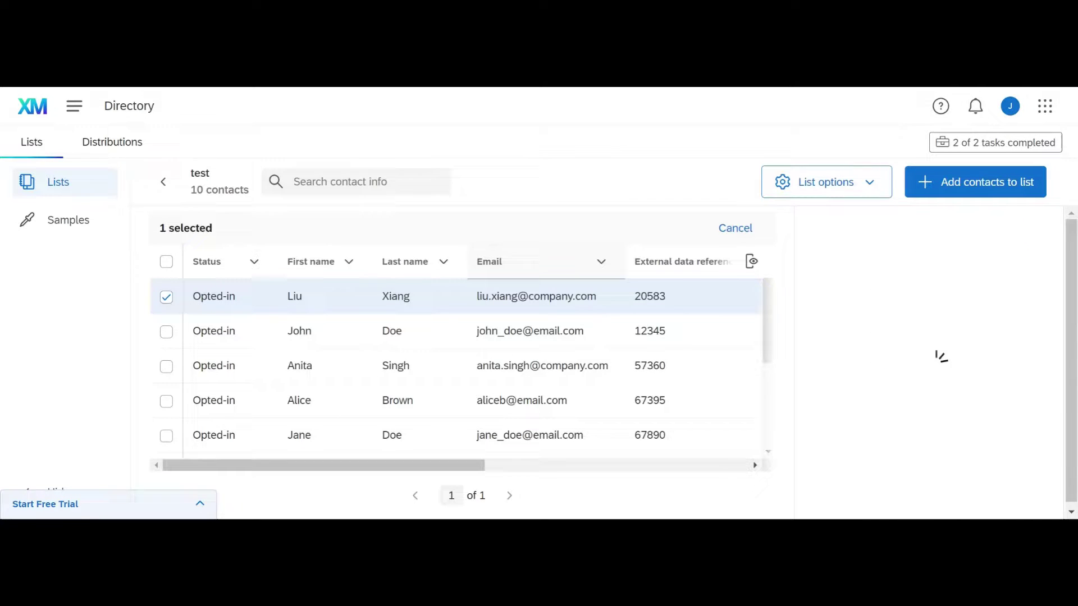
scroll(937, 380, down, 5)
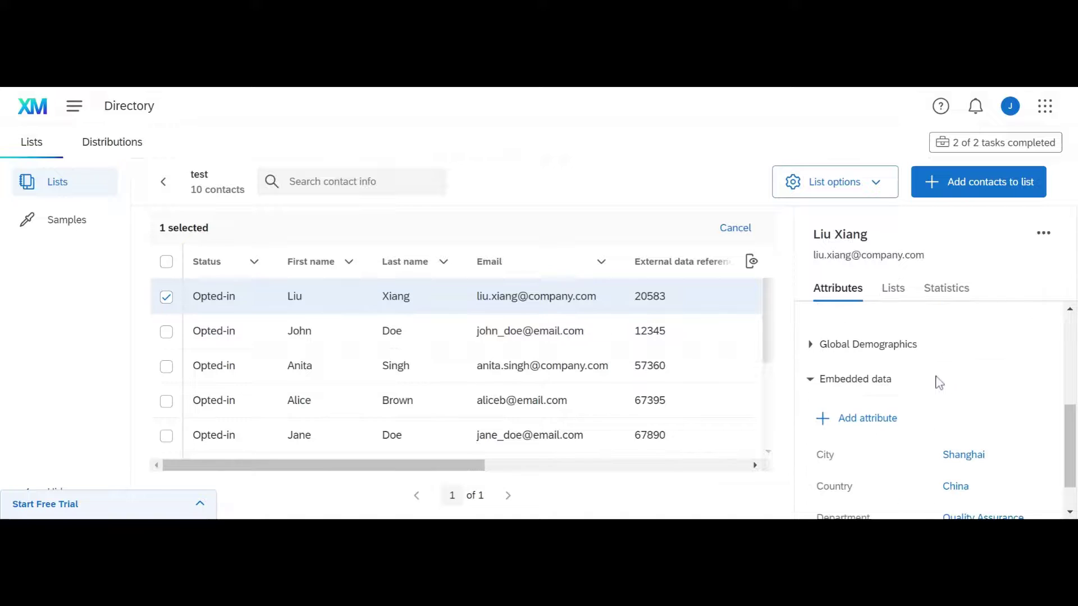
scroll(936, 380, down, 1)
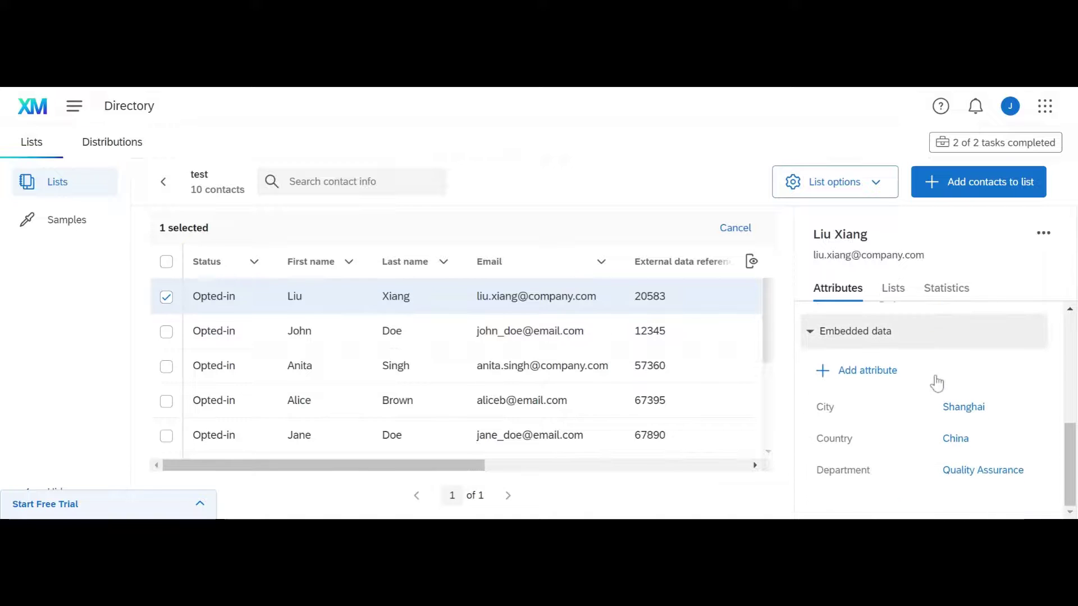
click(893, 296)
click(942, 300)
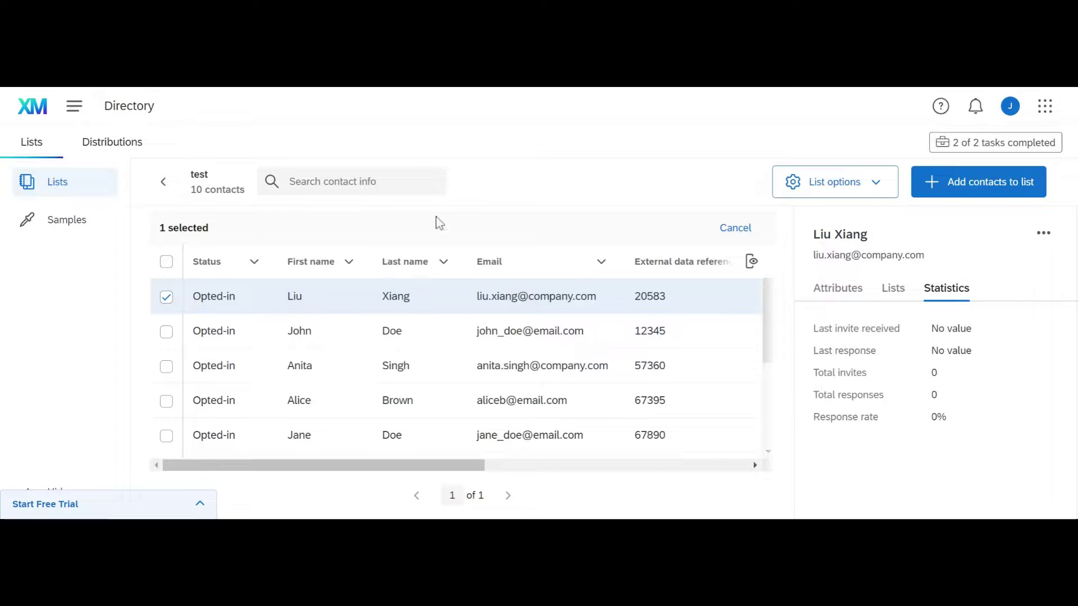
click(168, 299)
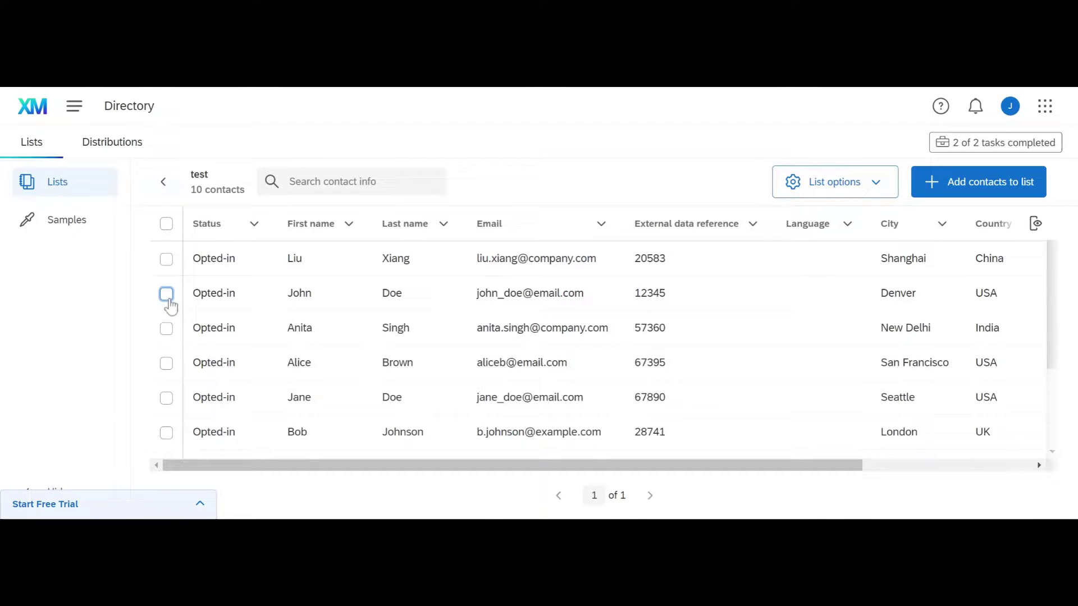
click(167, 297)
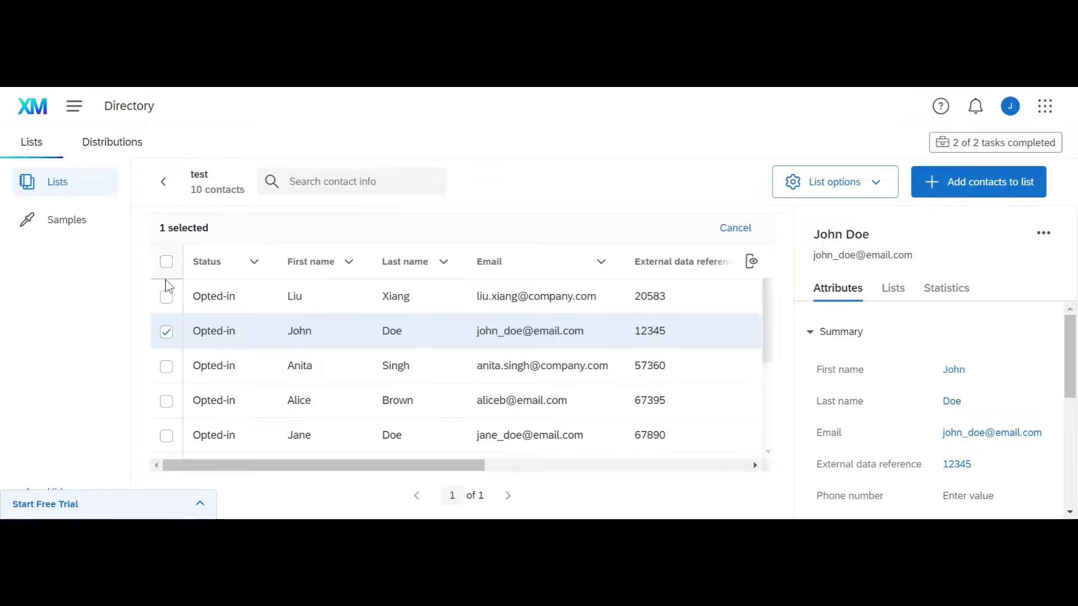
click(166, 297)
click(166, 366)
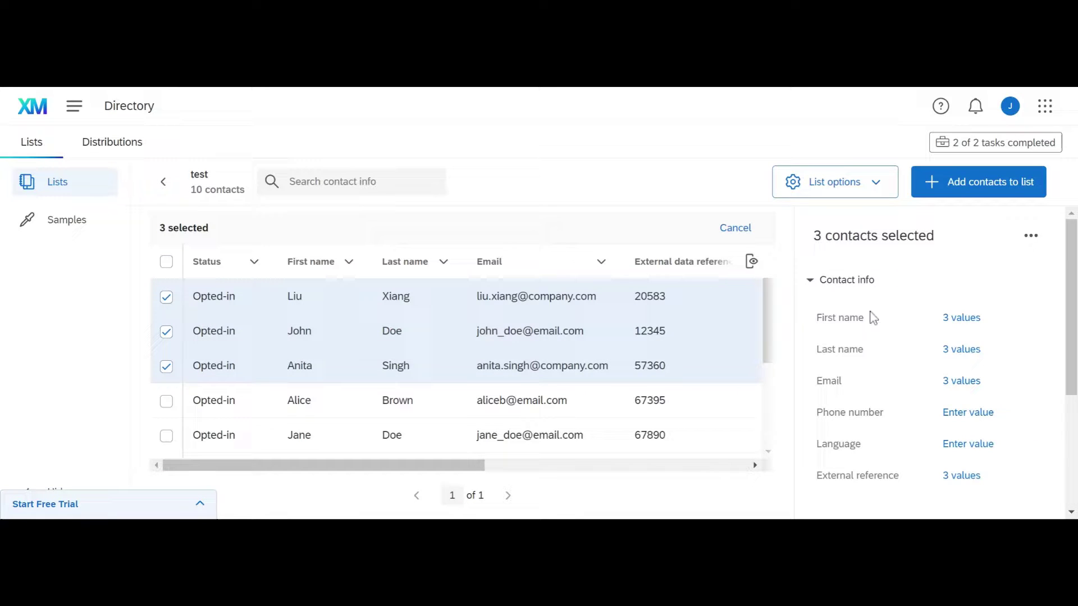
click(1034, 241)
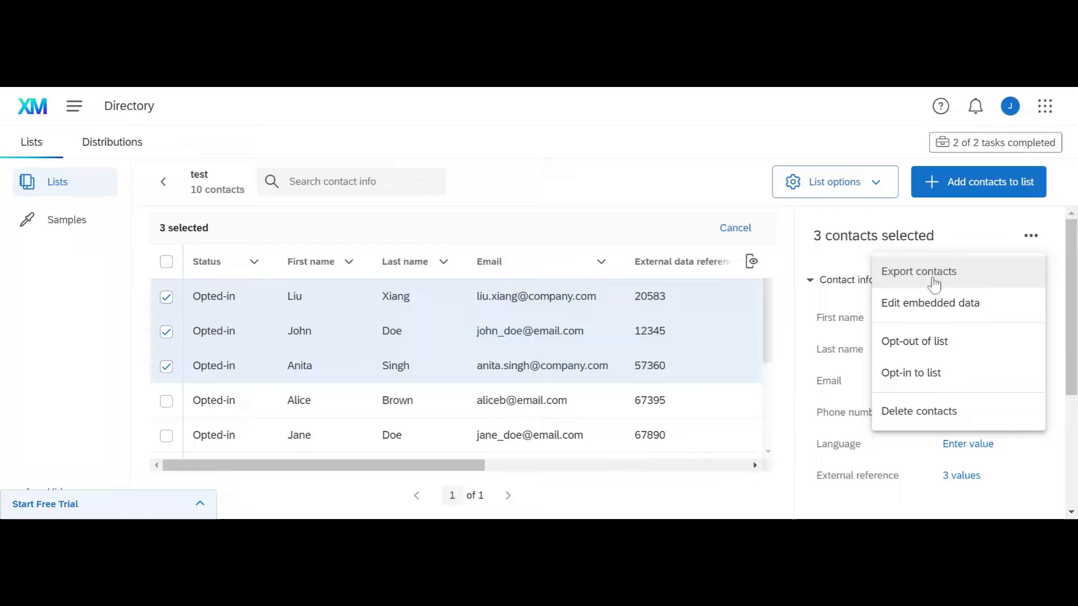
key(Escape)
click(733, 229)
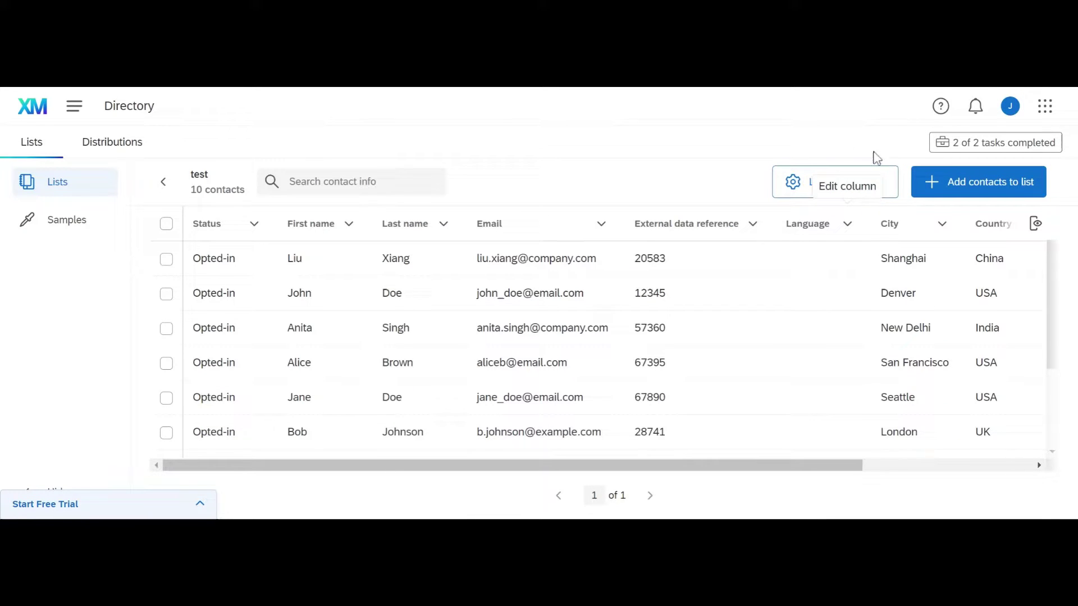
click(867, 194)
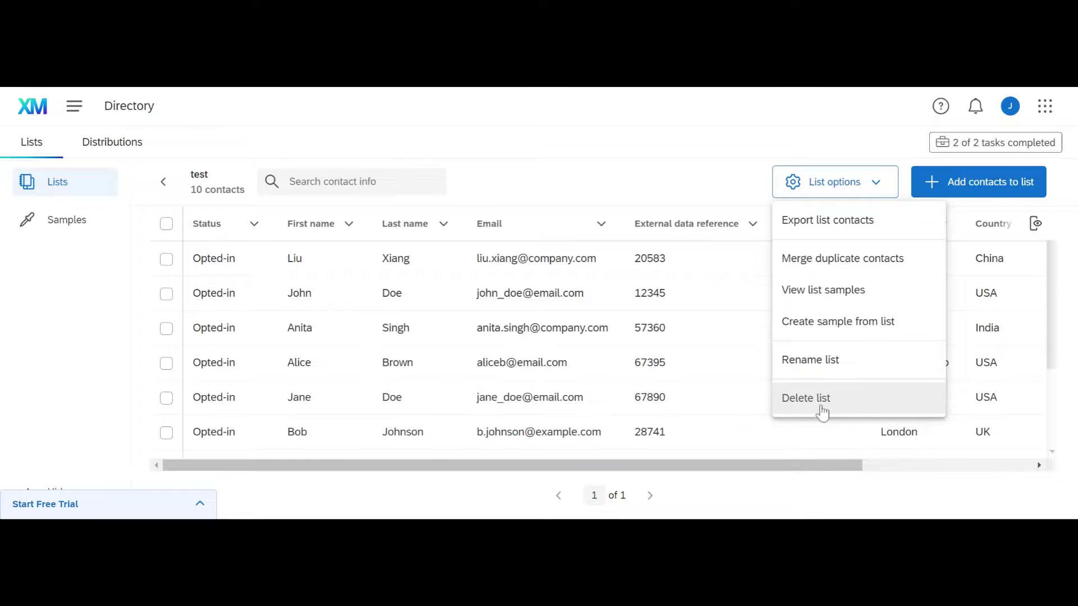
click(619, 182)
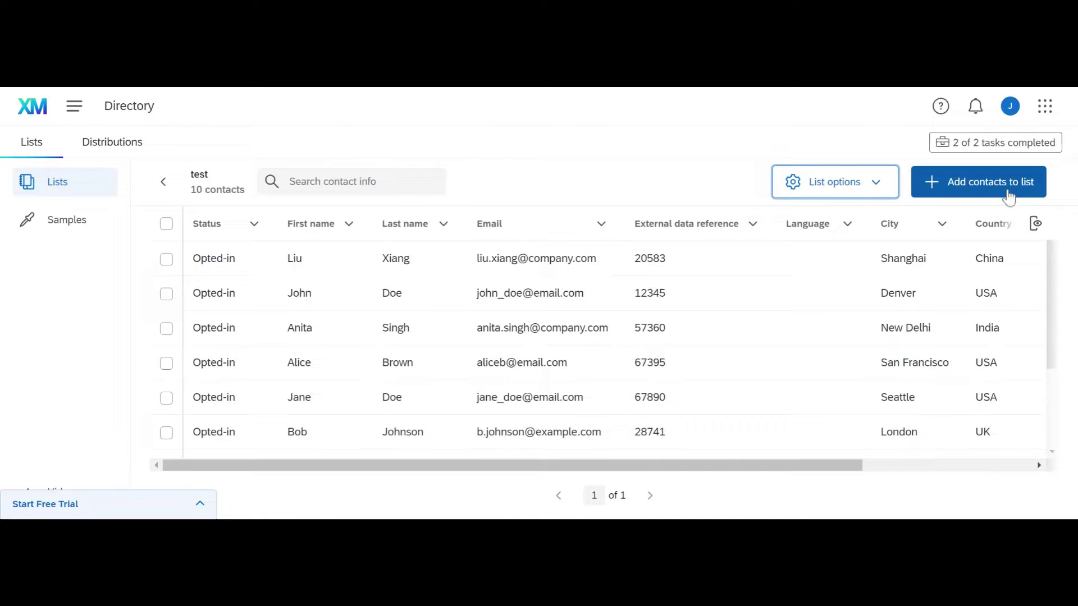
click(617, 163)
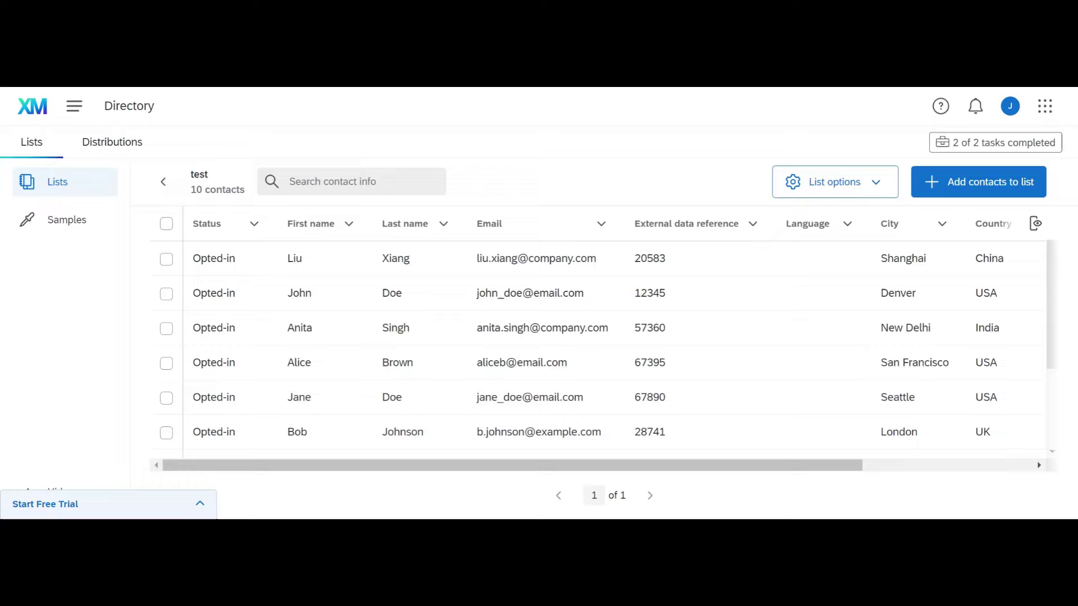
click(289, 181)
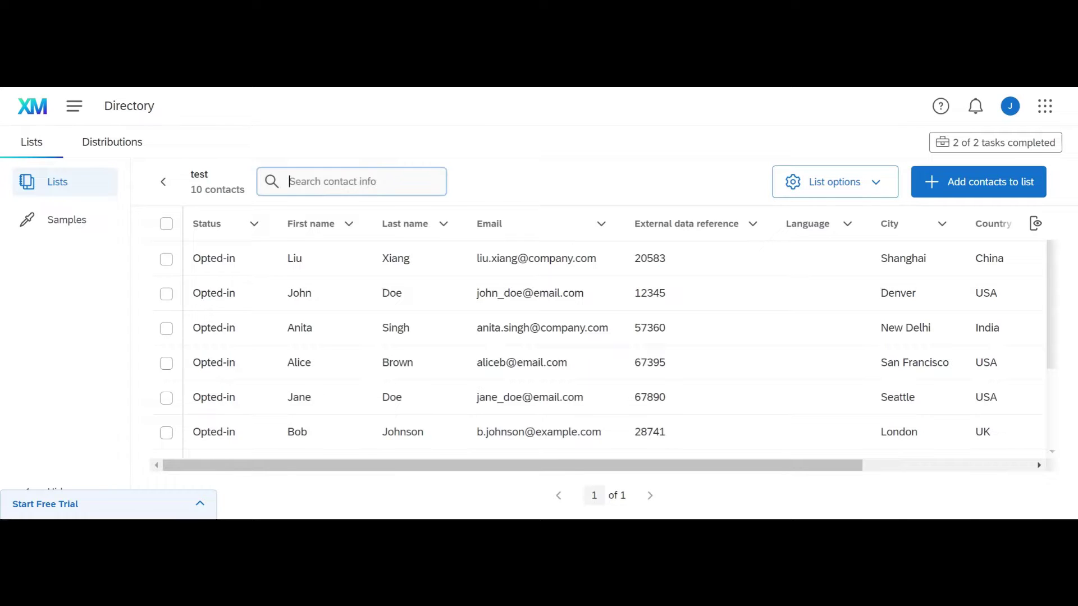